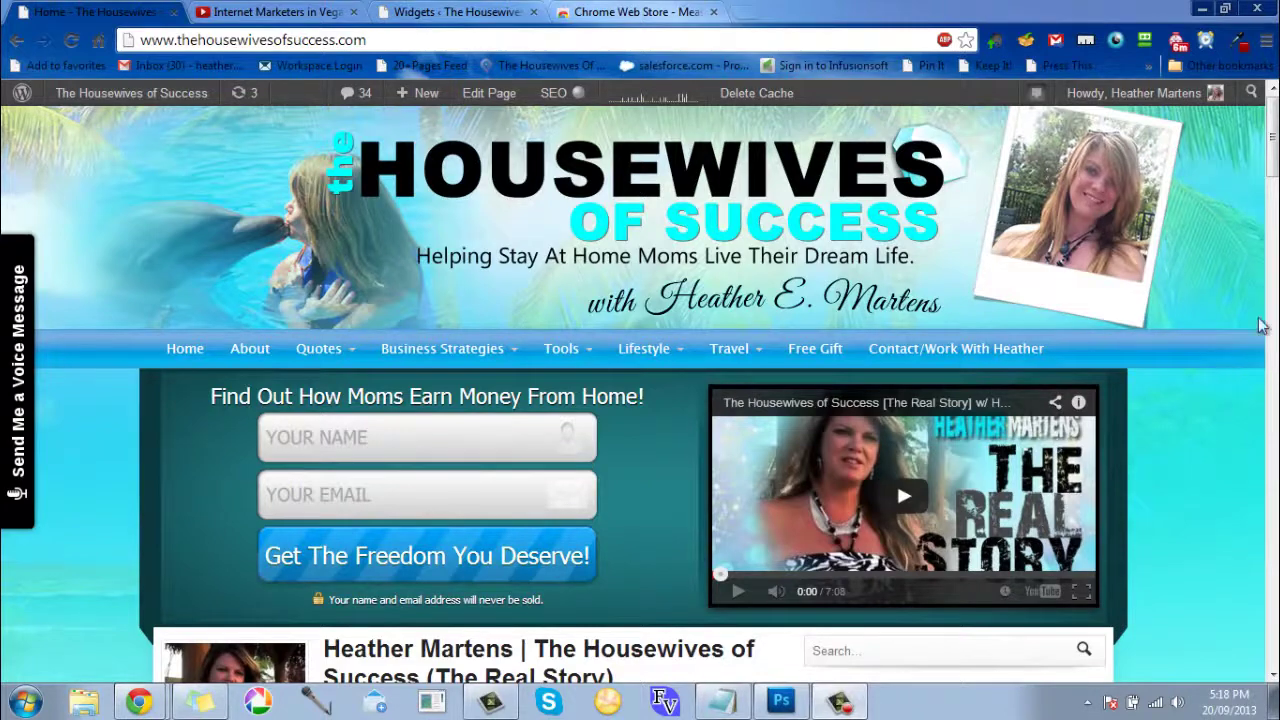
Step: Scroll the blog's home page down to the FREEDOM: Live The Way You Want! sidebar video
left_click_drag(1273, 145, 1273, 212)
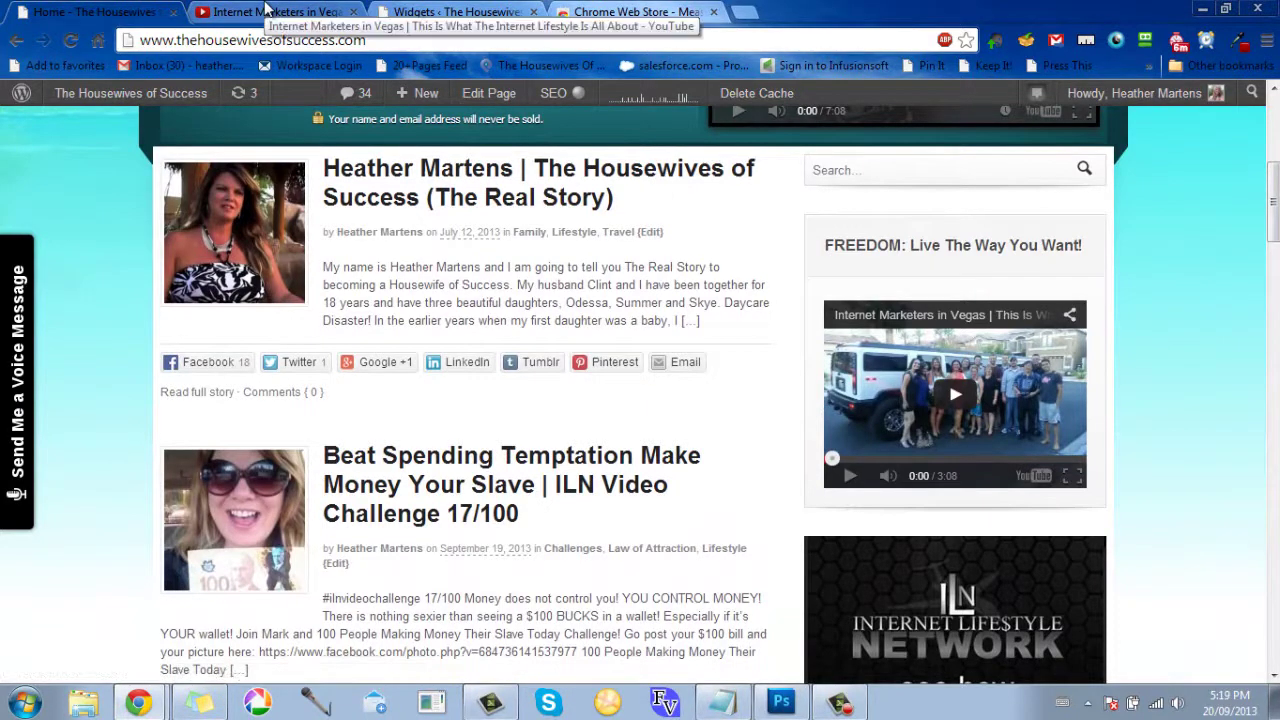
Step: Open the Share > Embed code for the Internet Marketers in Vegas video on YouTube
left_click(300, 11)
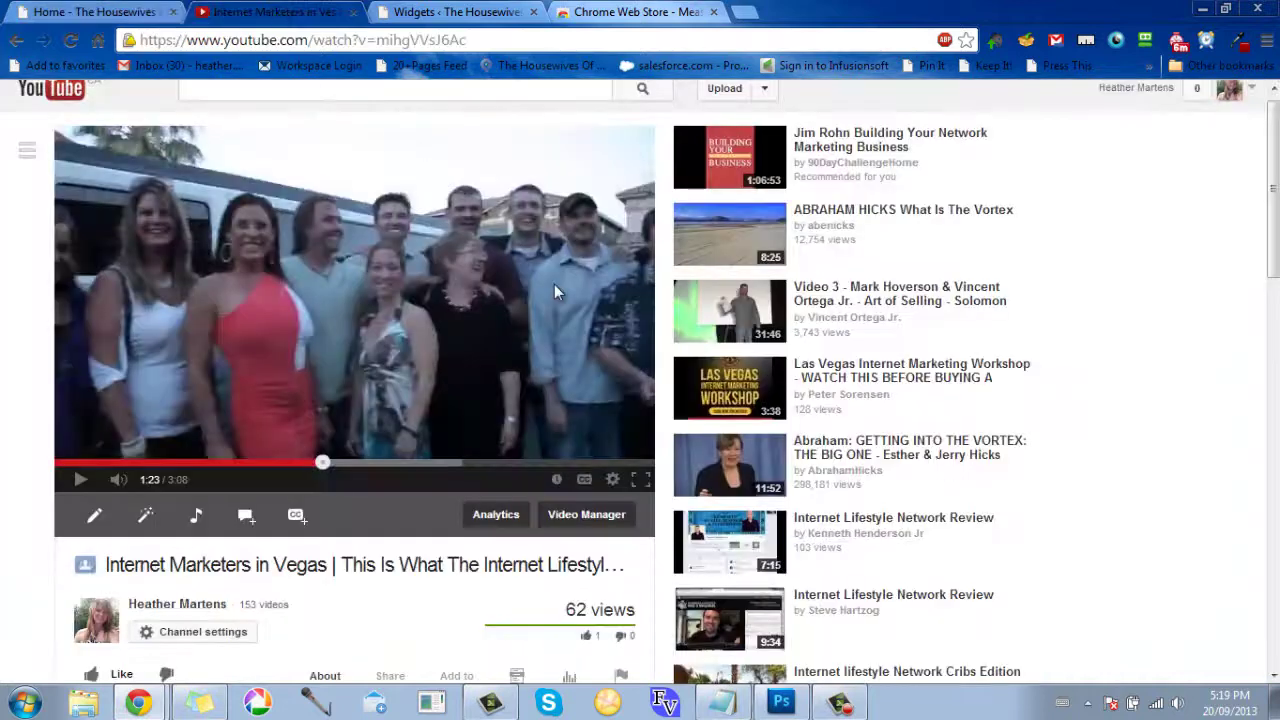
scroll(1277, 224, "down", 4)
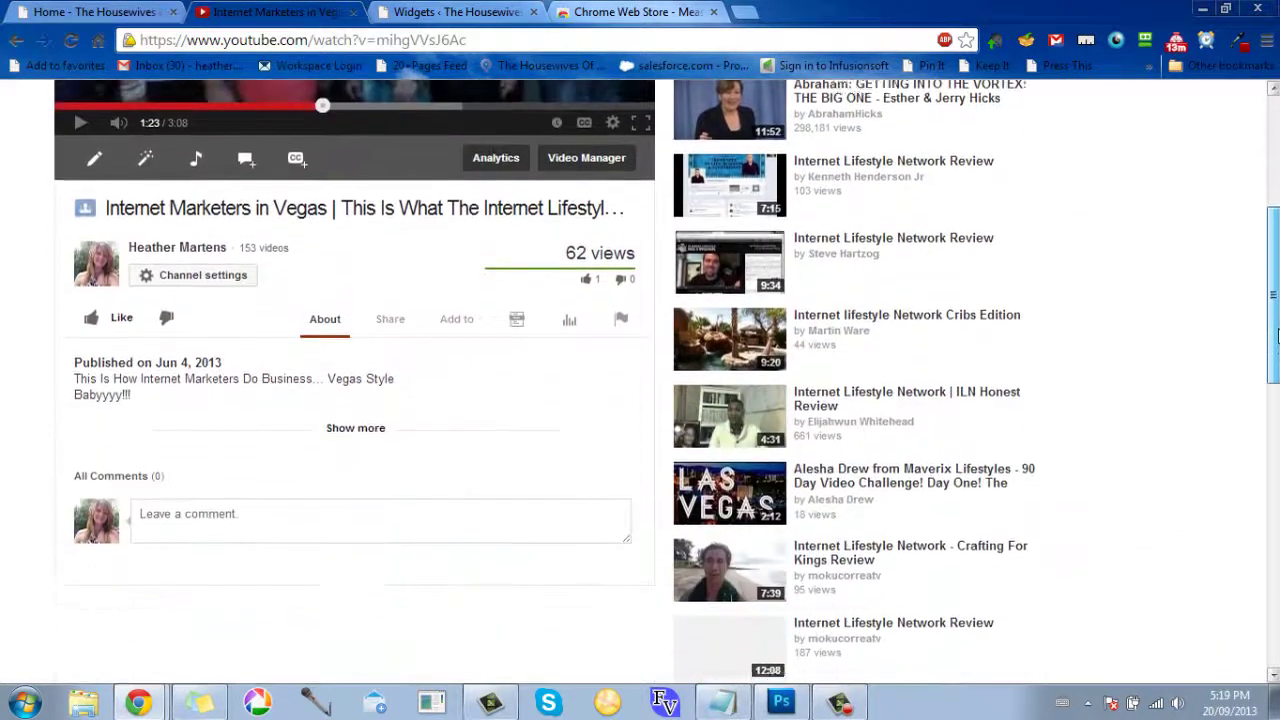
left_click(392, 285)
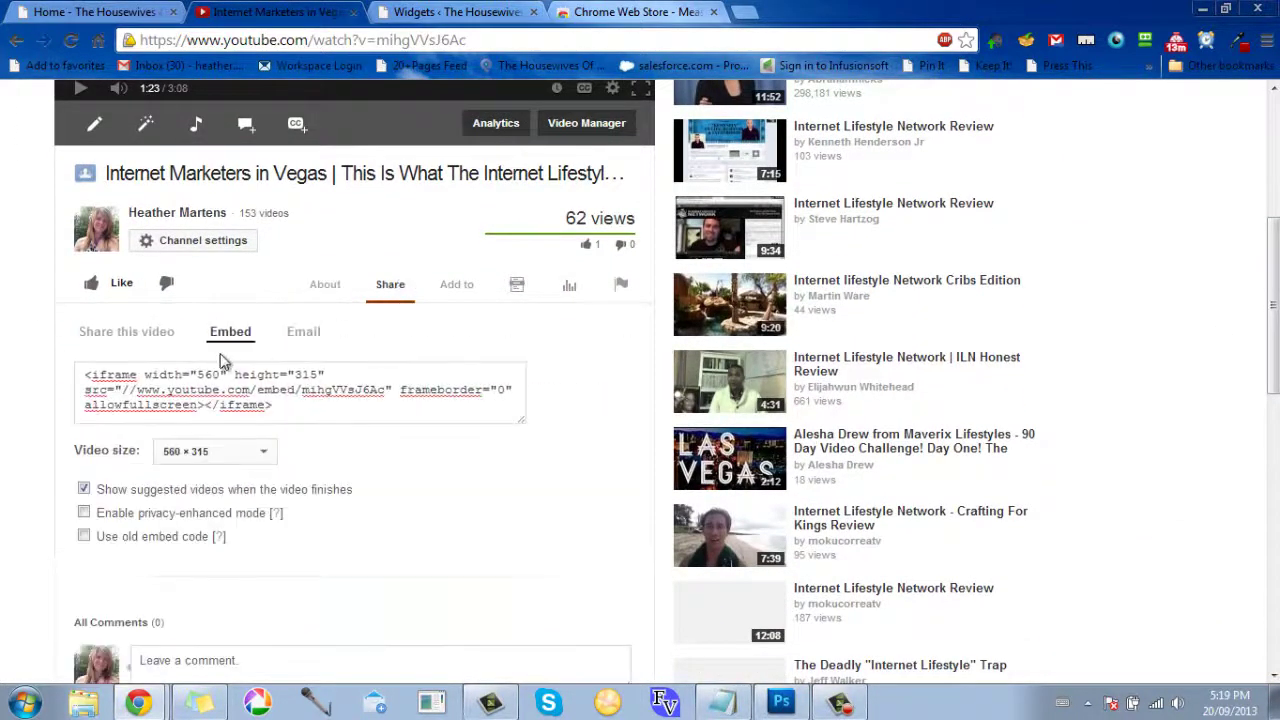
left_click(172, 338)
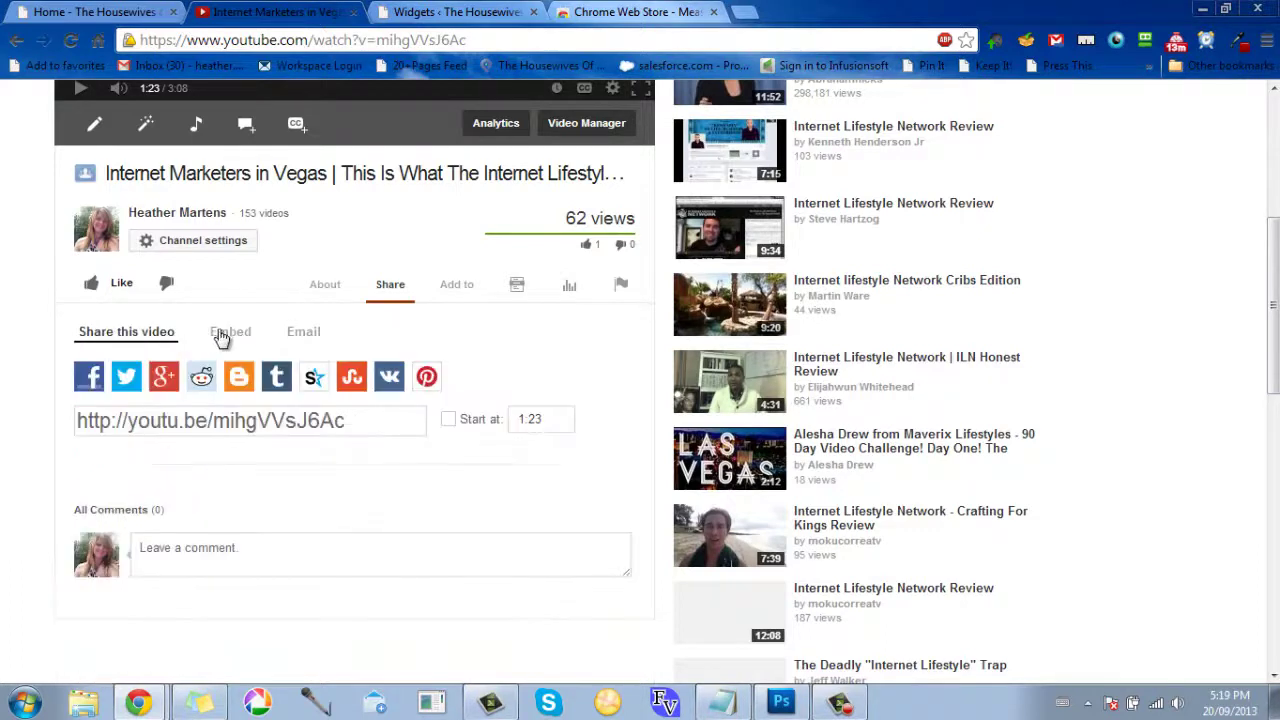
left_click(229, 338)
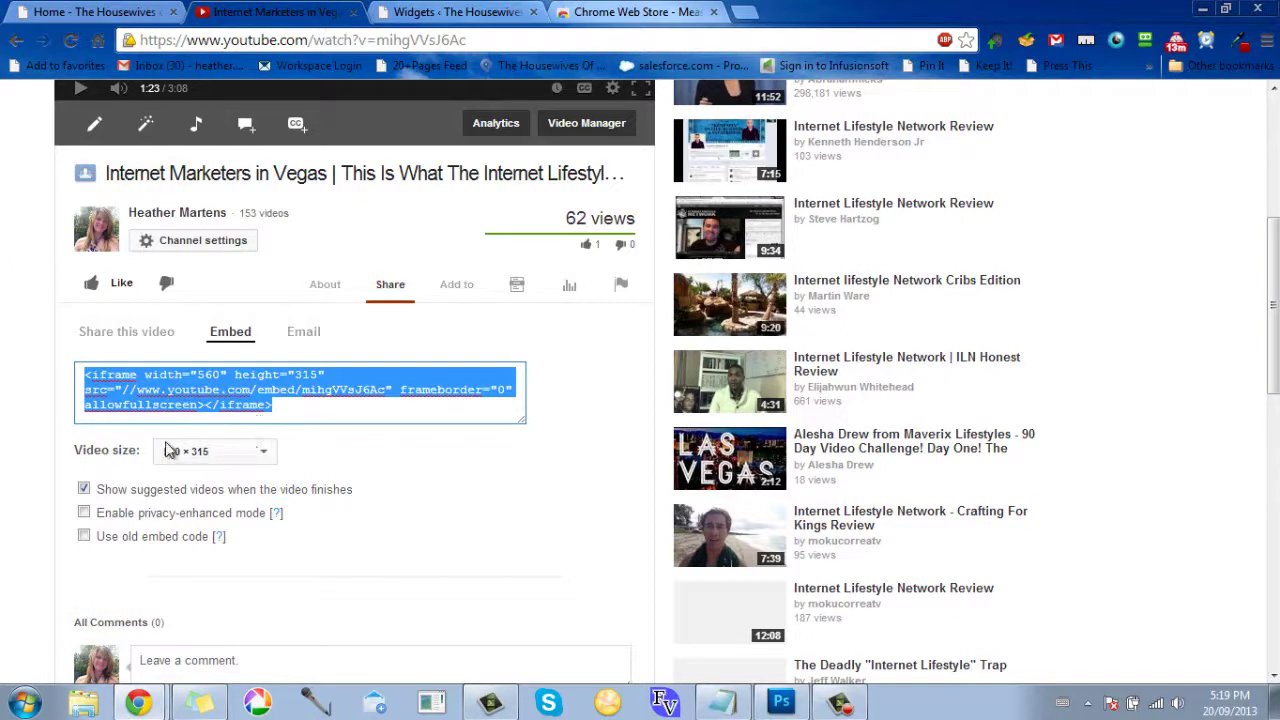
Step: Try the 640 × 360 and 853 × 480 embed sizes, then go back to 560 × 315
left_click(243, 453)
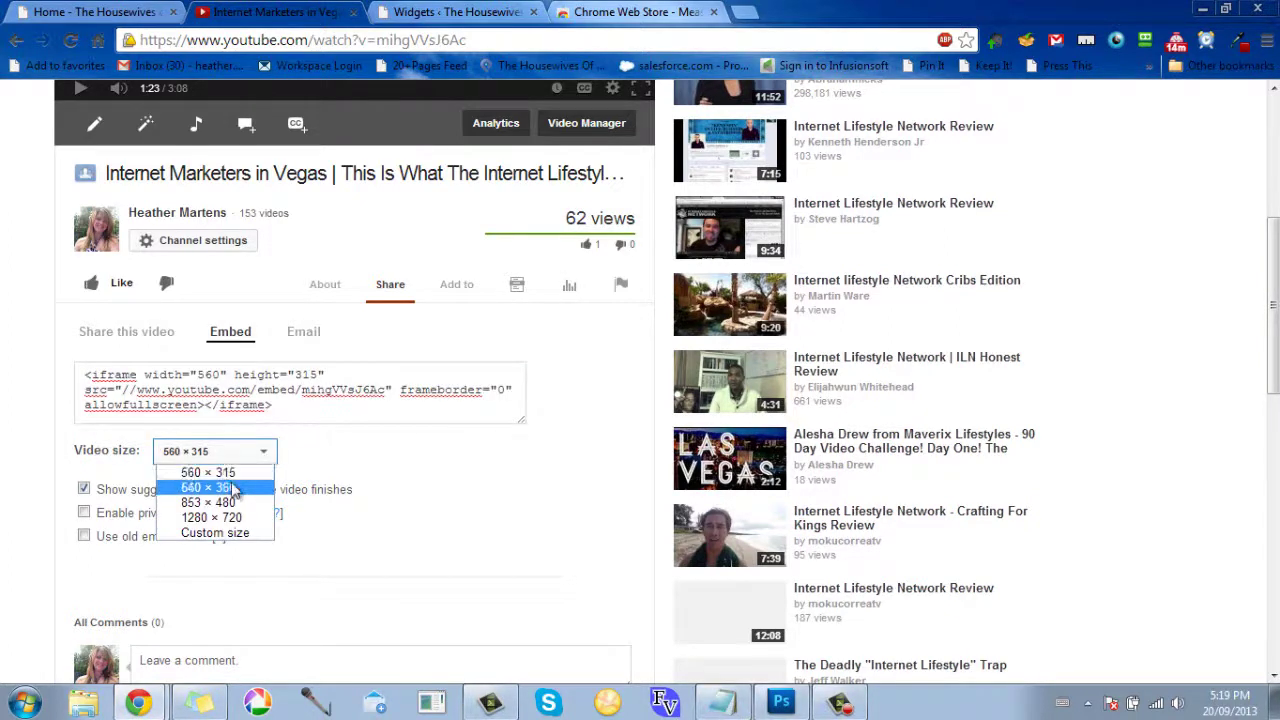
left_click(234, 487)
left_click(233, 455)
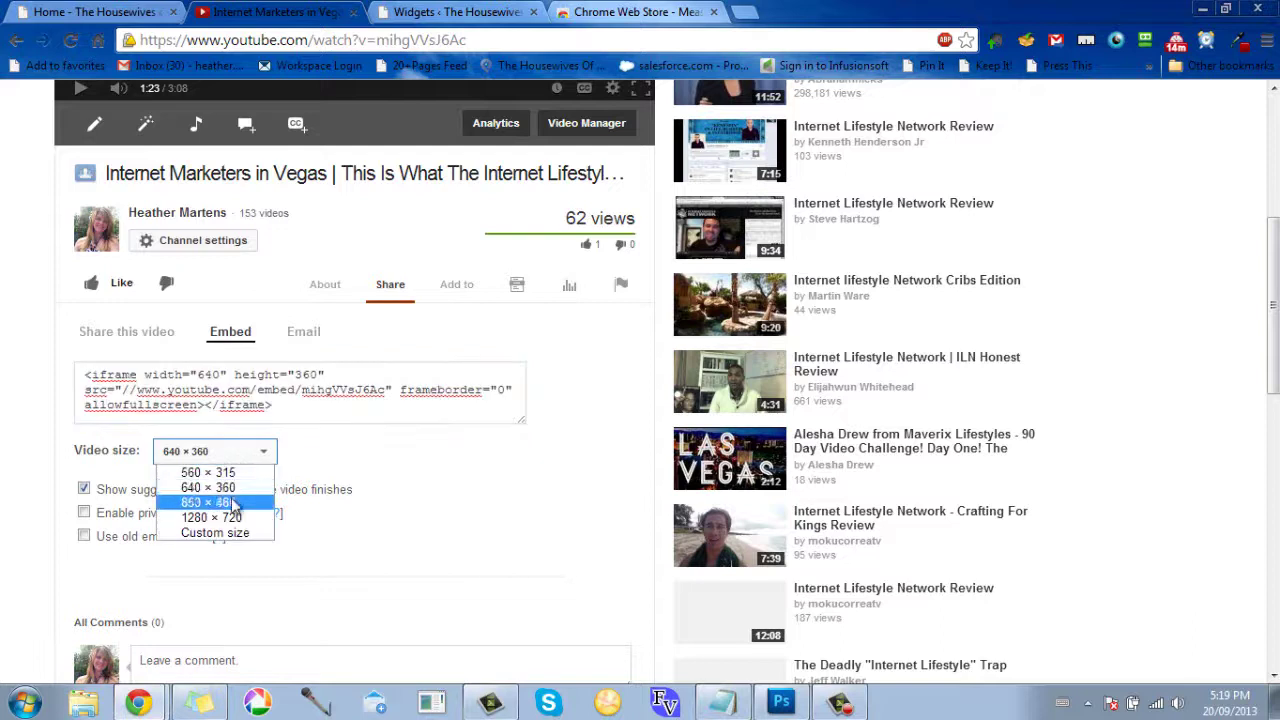
left_click(235, 503)
left_click(235, 455)
left_click(234, 471)
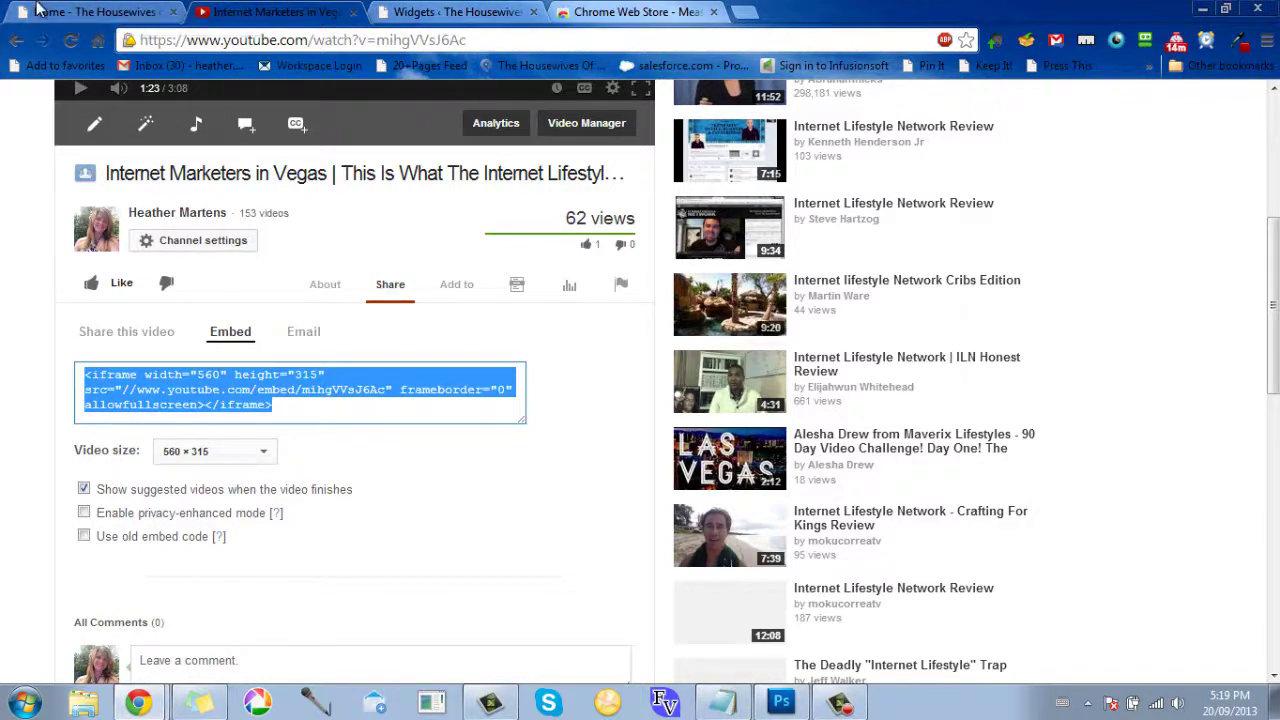
left_click(455, 11)
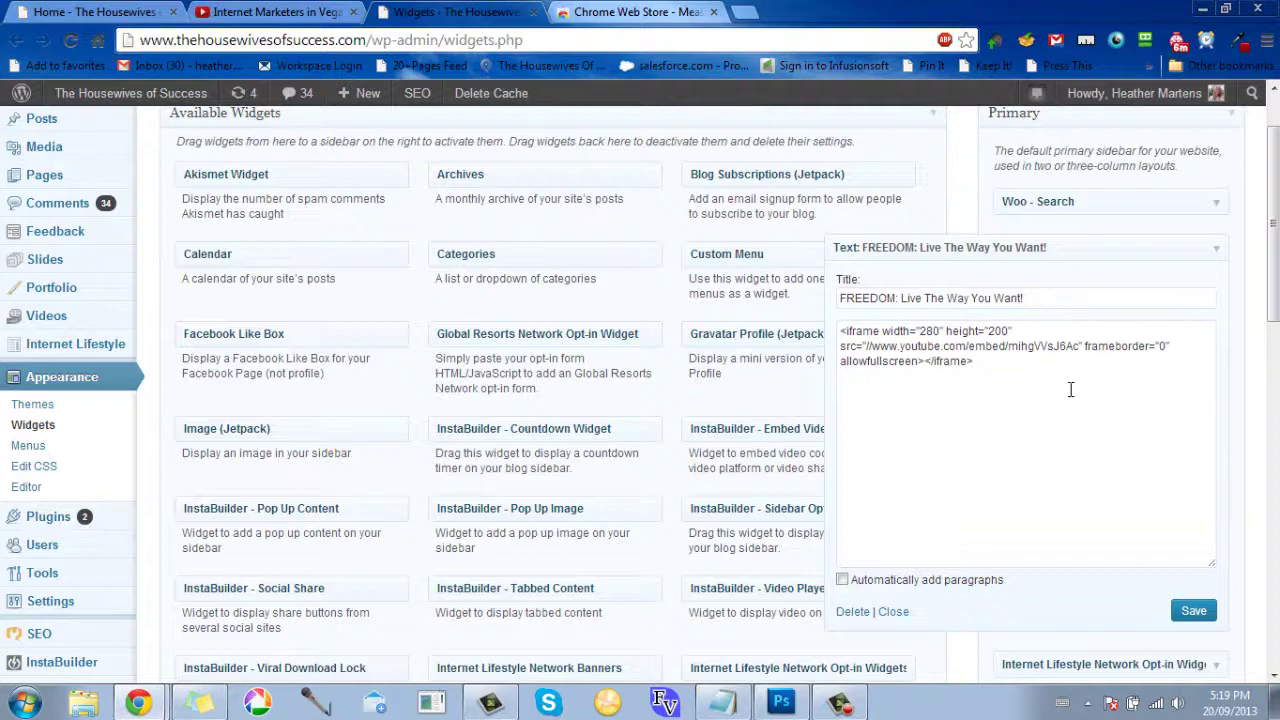
Step: Replace the FREEDOM text widget's code with the 560 × 315 YouTube embed code and save the widget
key("ctrl+a")
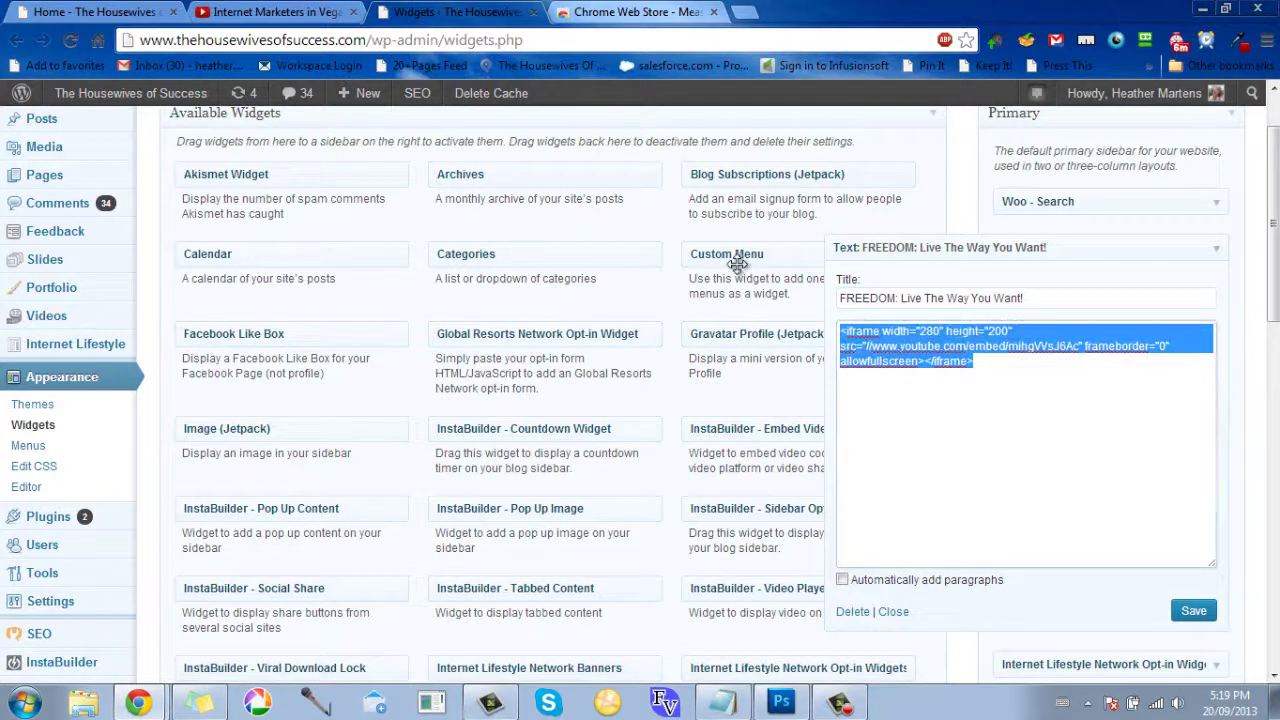
left_click(738, 263)
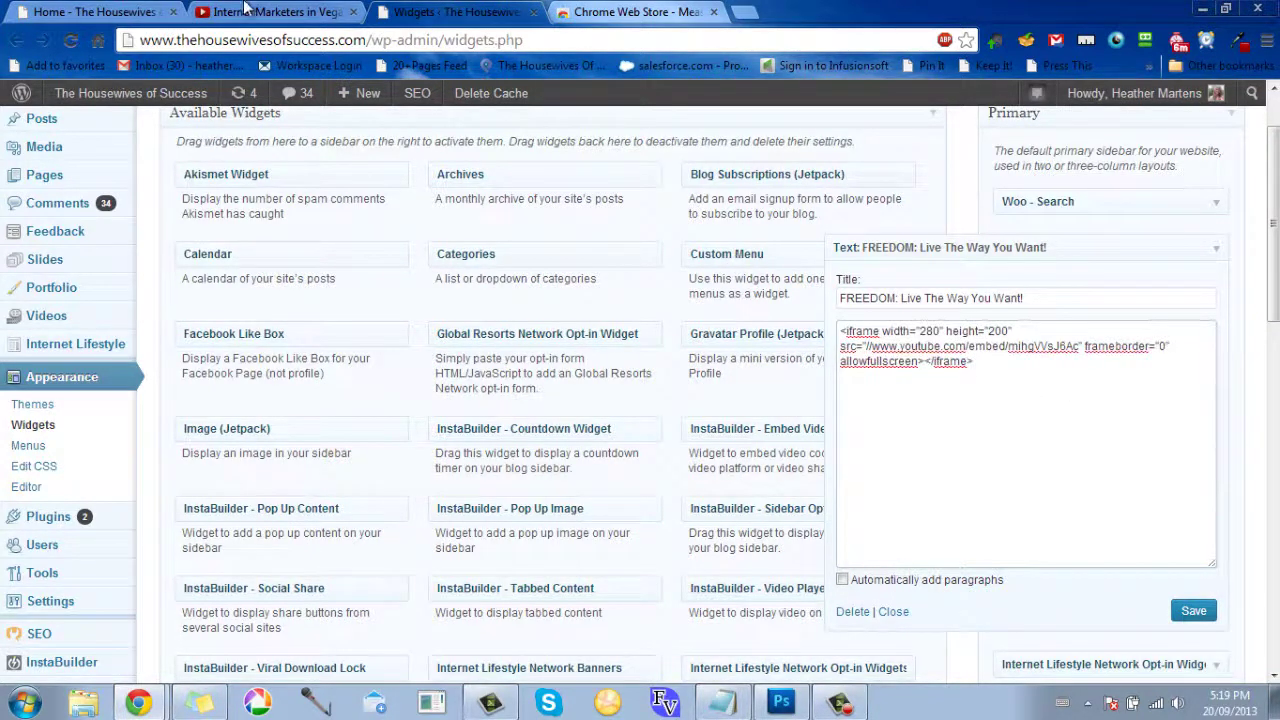
left_click(245, 11)
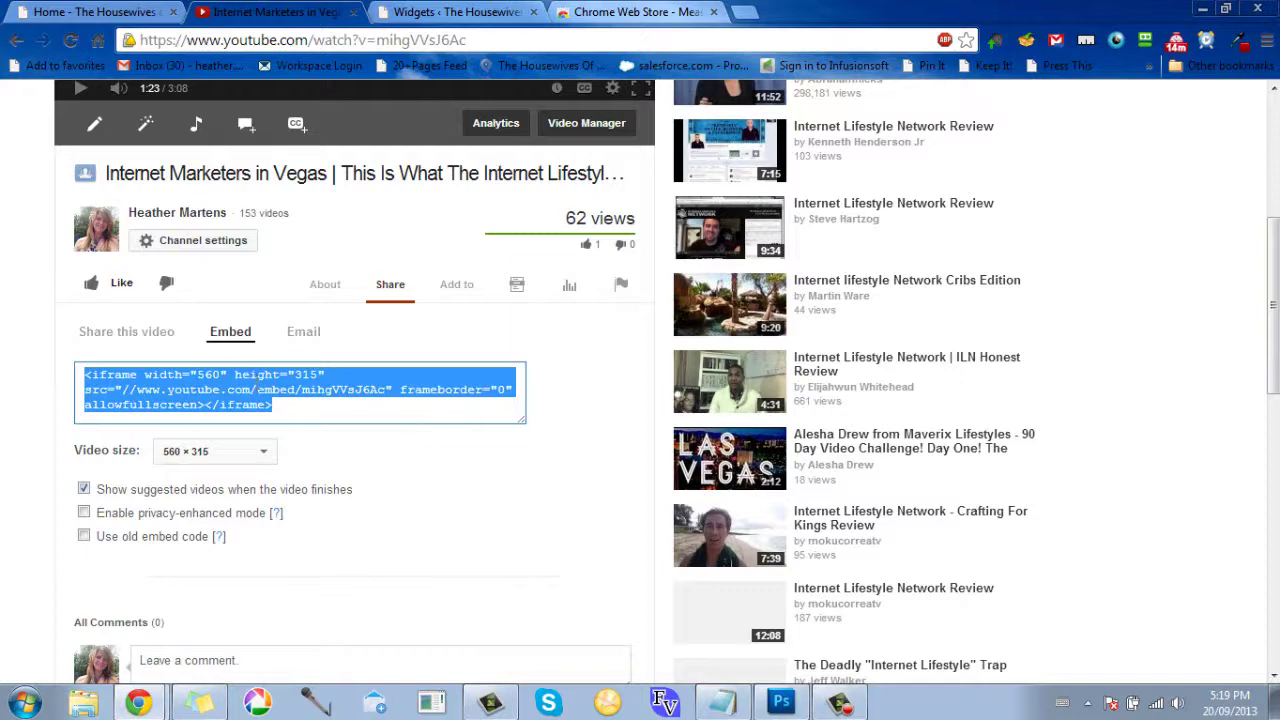
left_click(272, 403)
key("ctrl+a")
key("ctrl+c")
left_click(455, 11)
key("ctrl+a")
key("ctrl+v")
left_click(1190, 612)
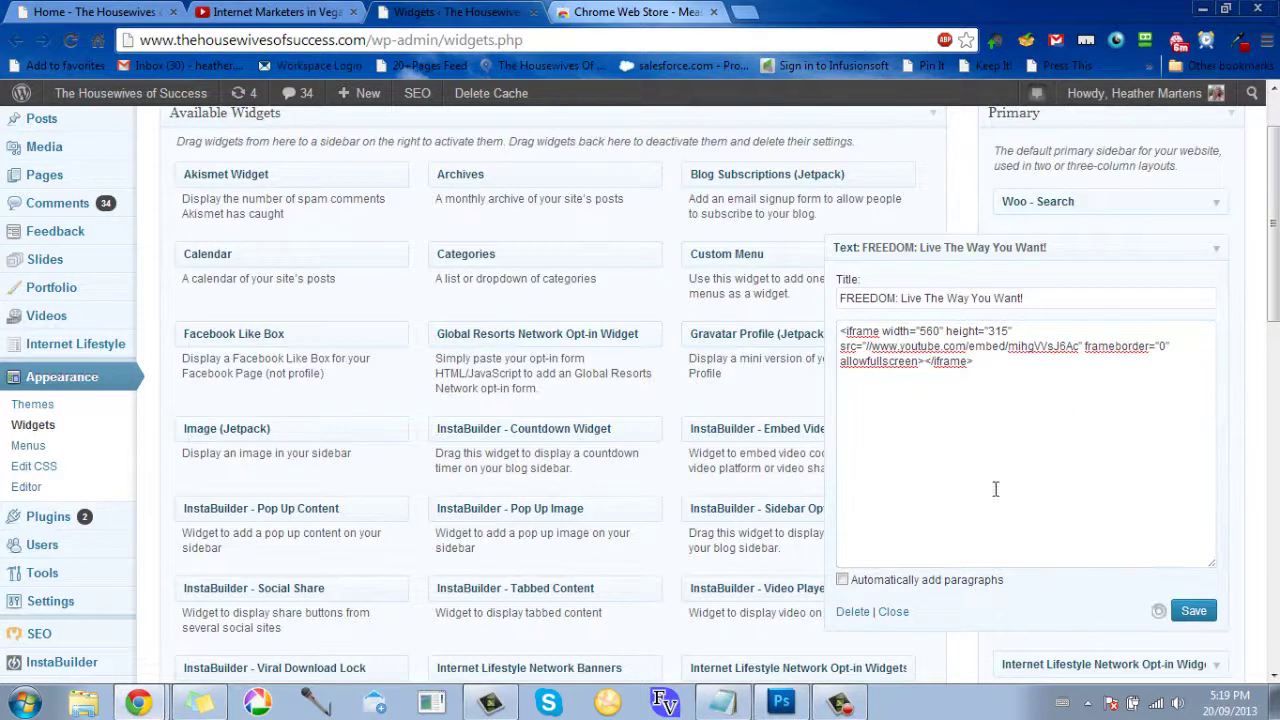
left_click(127, 10)
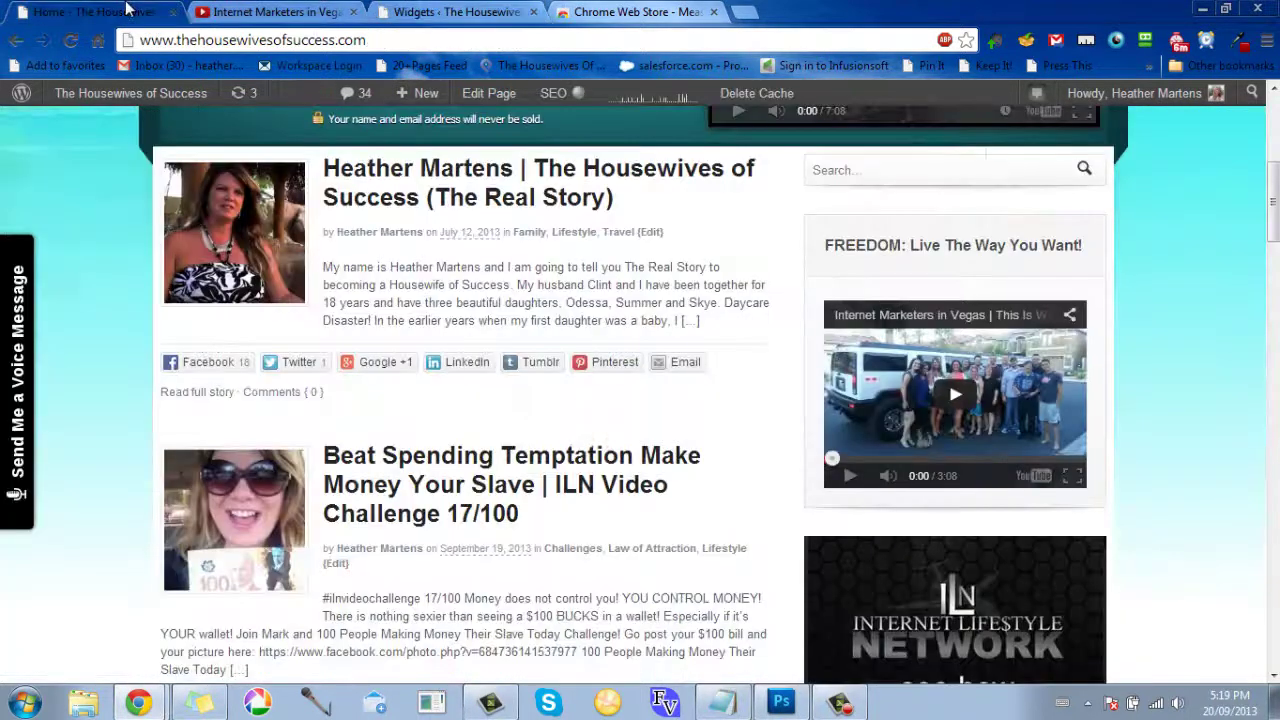
Step: Reload the home page and scroll to the 560×315 sidebar video overflowing the sidebar
left_click(76, 39)
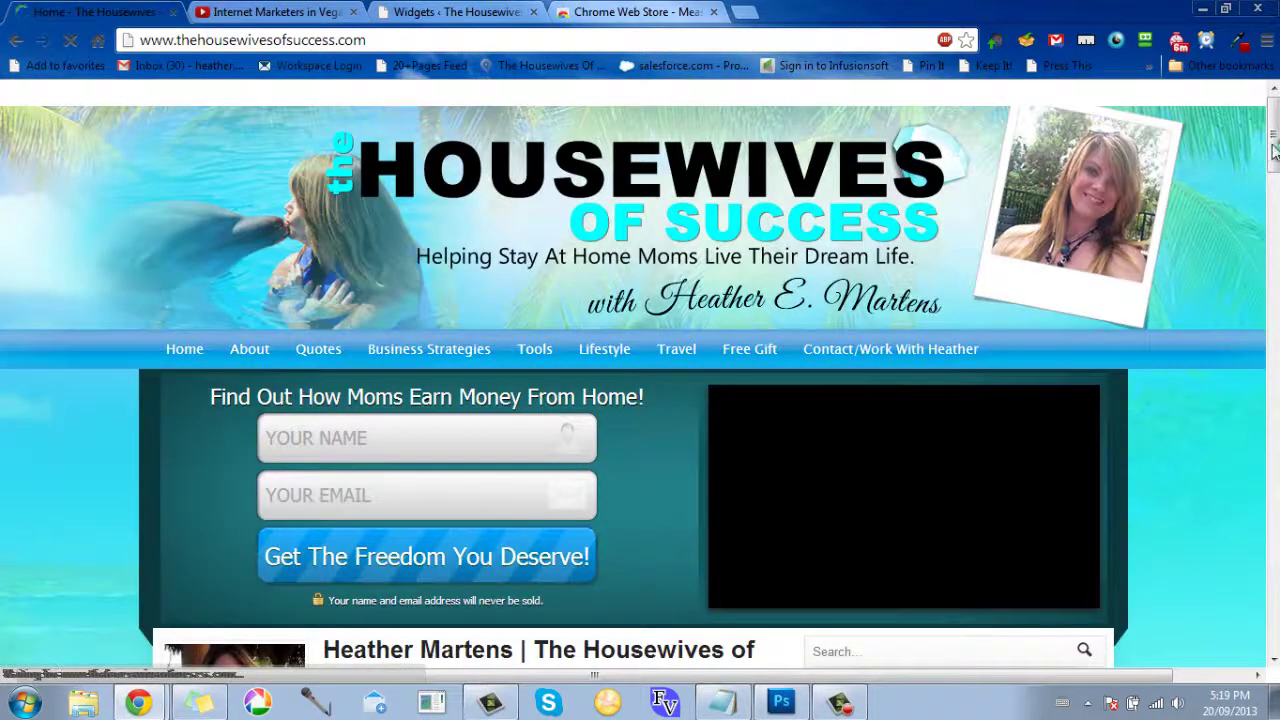
scroll(1272, 192, "down", 3)
scroll(1272, 192, "down", 1)
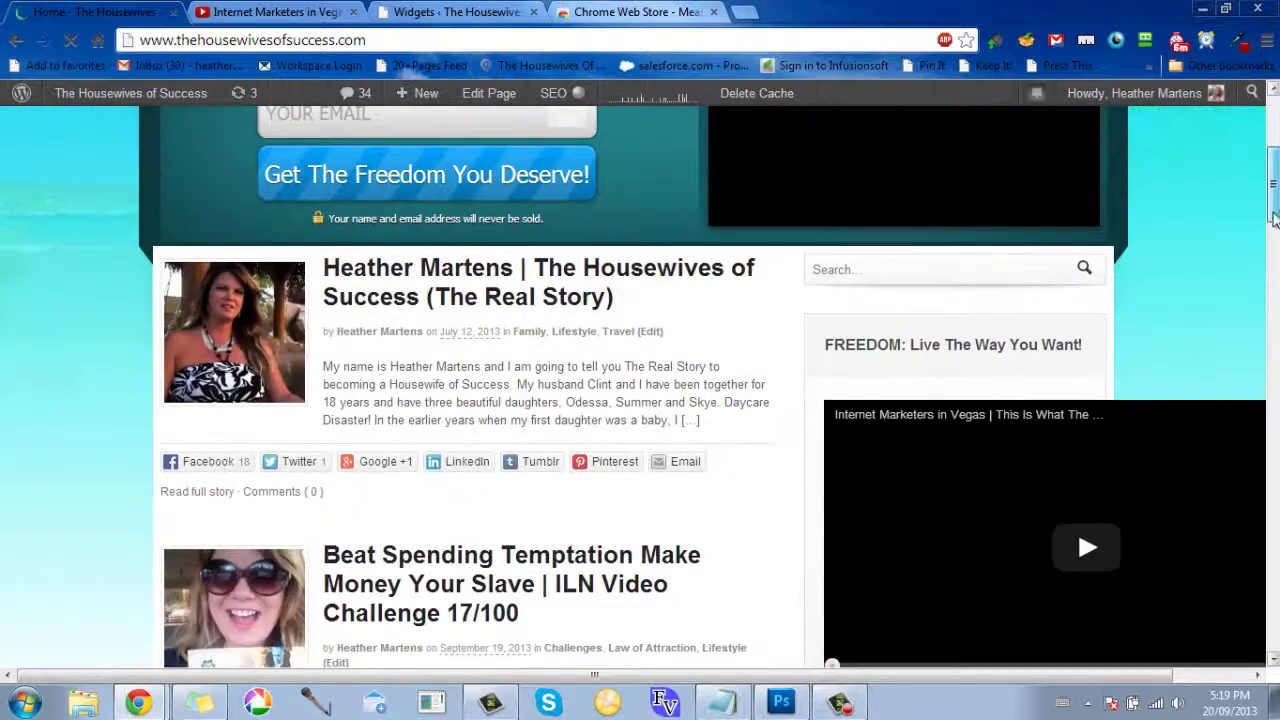
scroll(1275, 222, "down", 2)
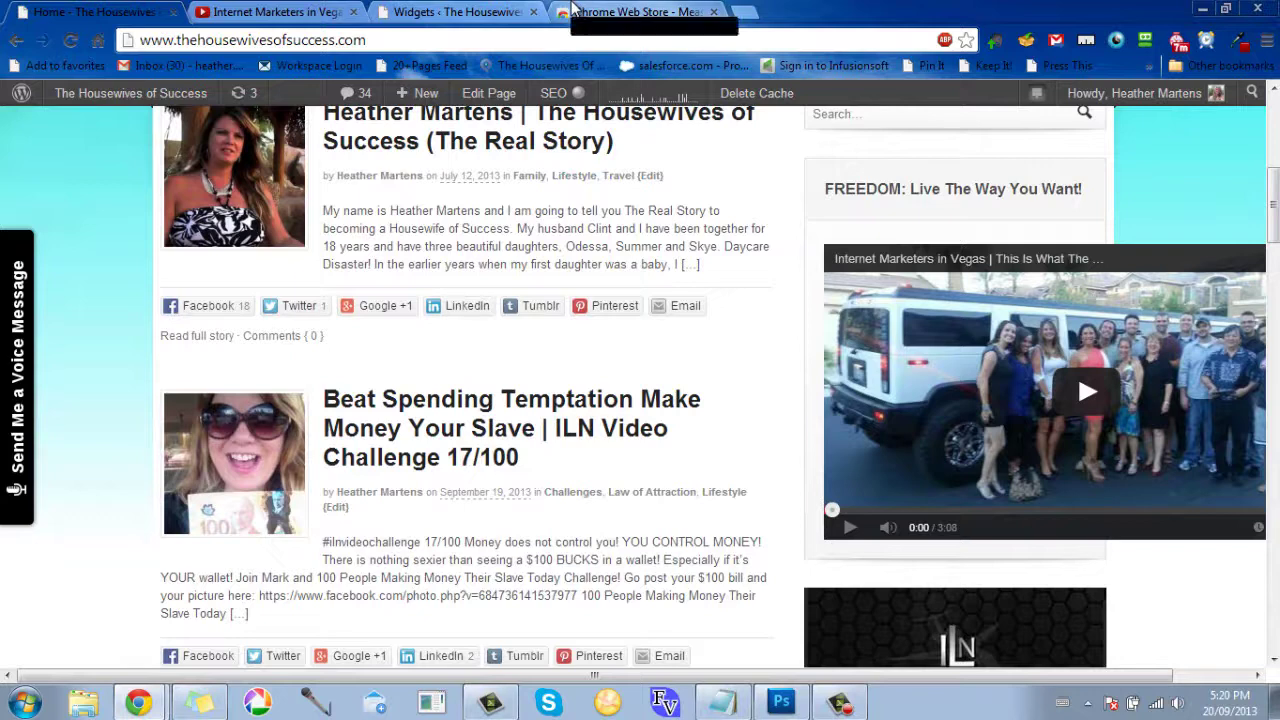
left_click(573, 10)
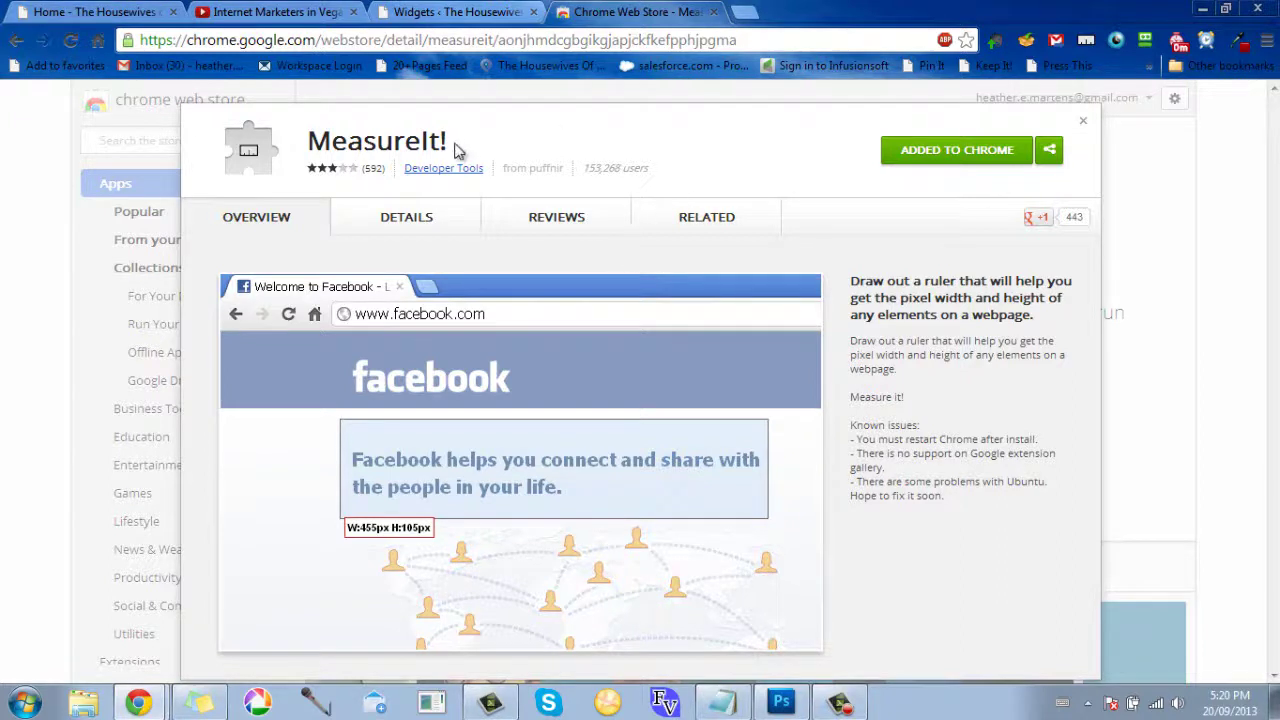
left_click(93, 12)
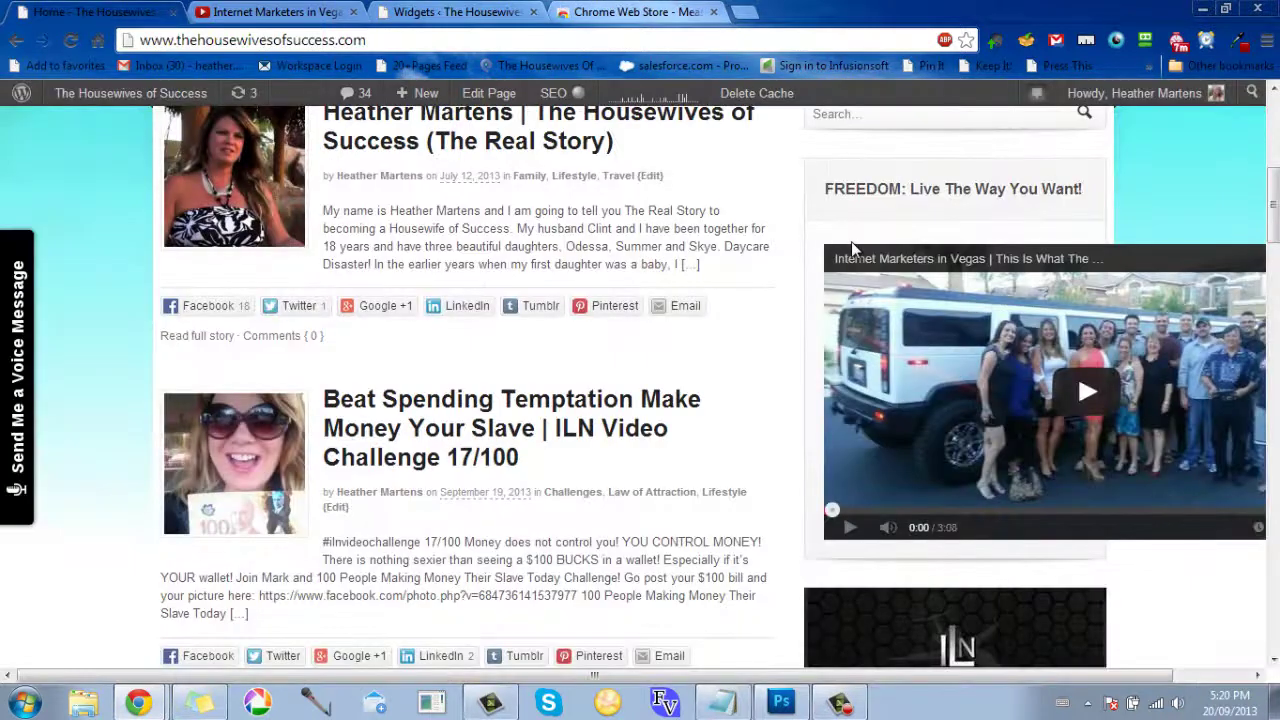
Step: Measure the sidebar video area with MeasureIt at about 282 × 197 pixels
left_click(1087, 43)
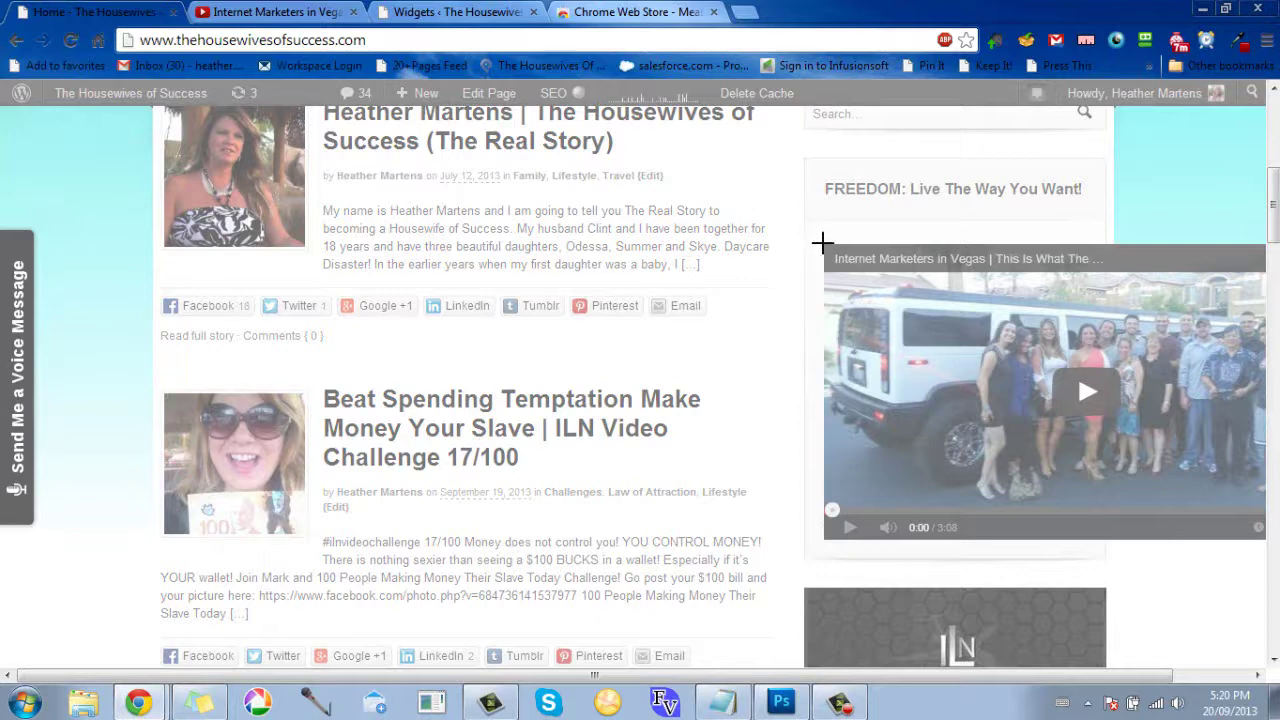
left_click_drag(822, 242, 1089, 428)
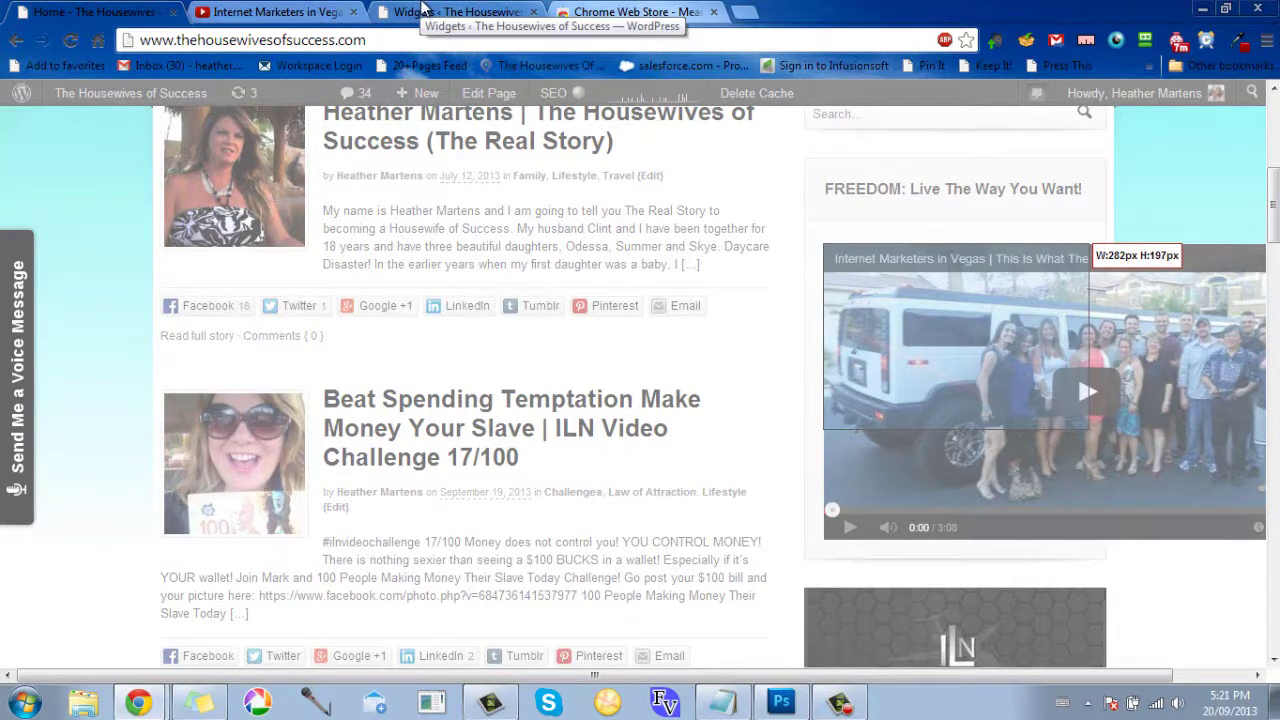
Step: Change the YouTube embed code's width from 560 to 280 and height from 315 to 200, then select it
left_click(305, 11)
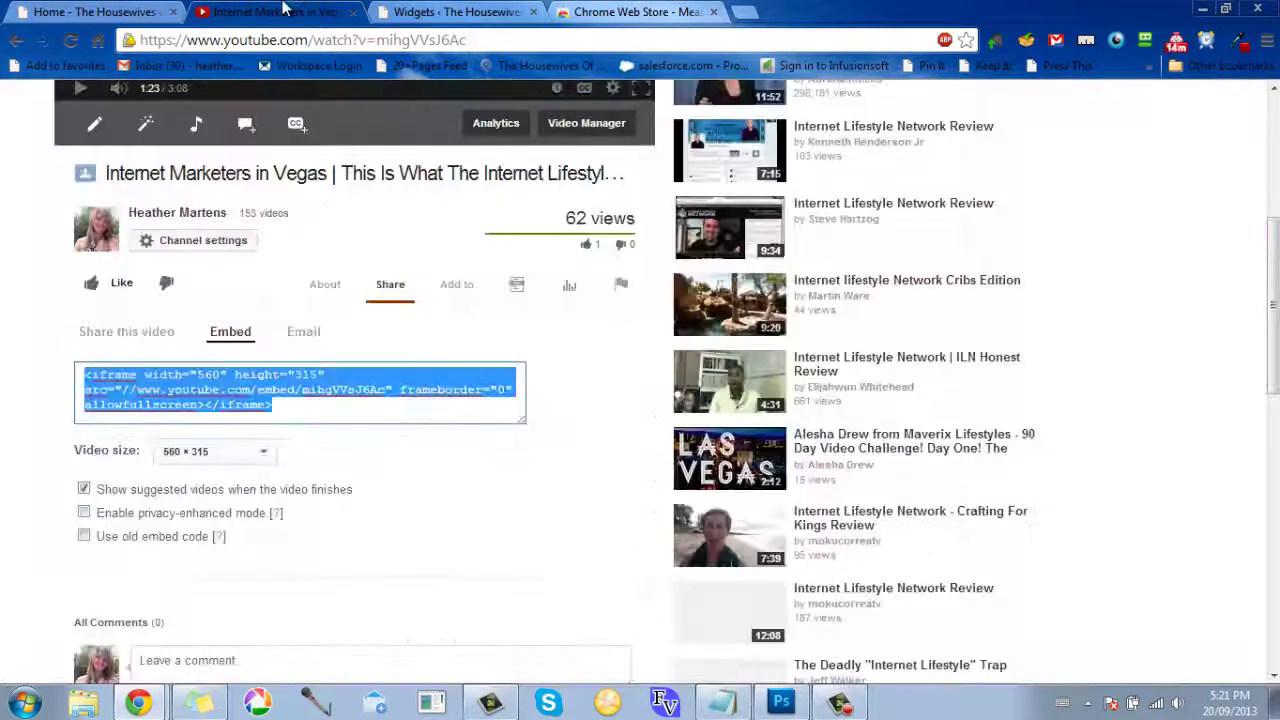
left_click(190, 374)
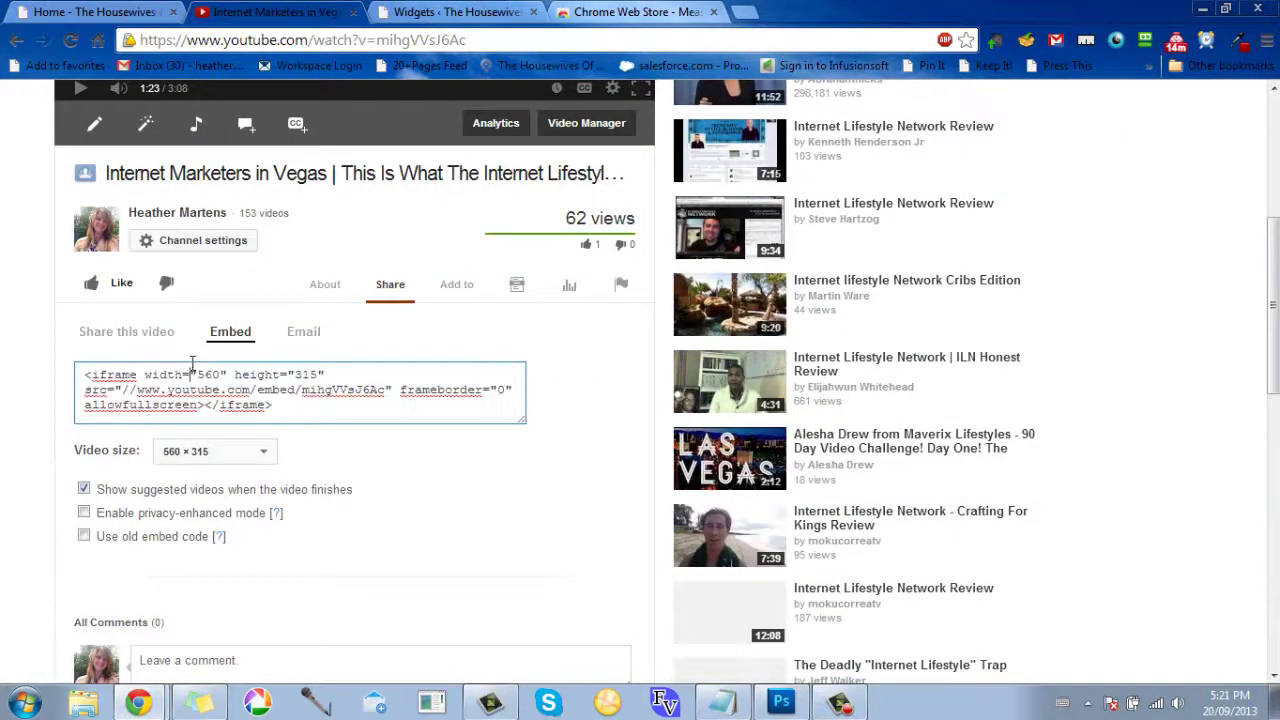
left_click_drag(197, 374, 223, 373)
type("280")
key("Tab")
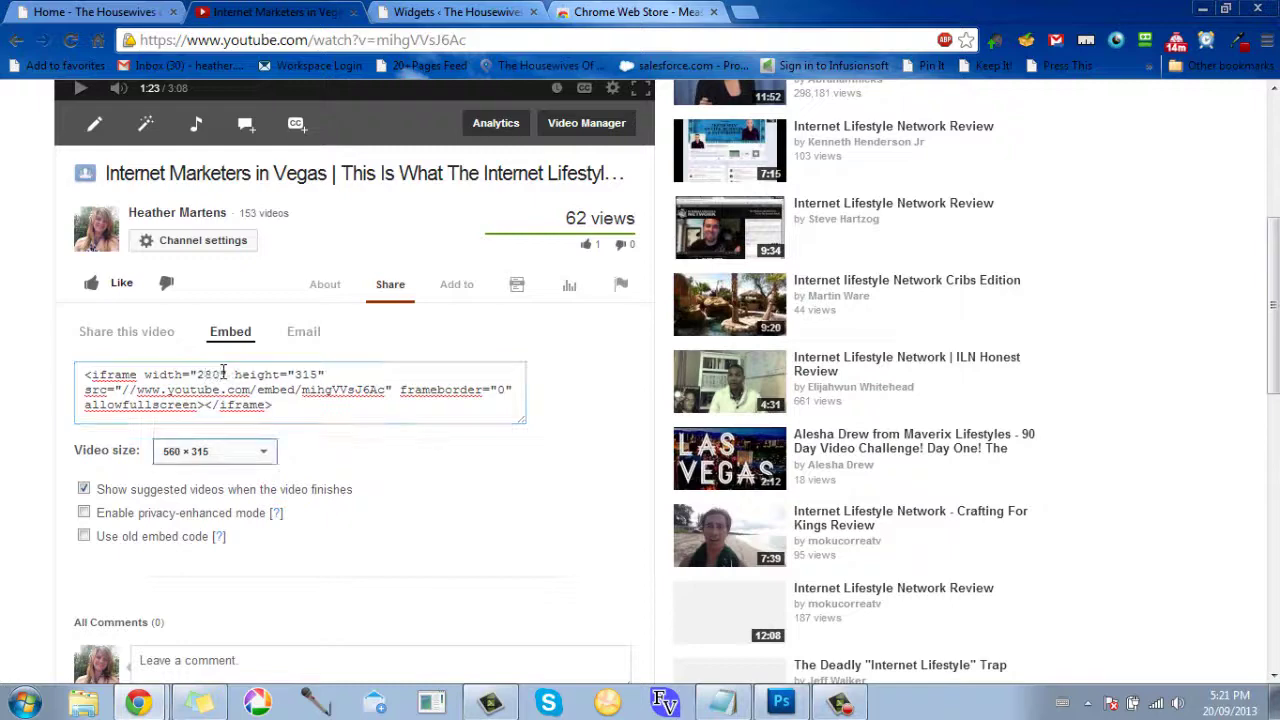
left_click(90, 10)
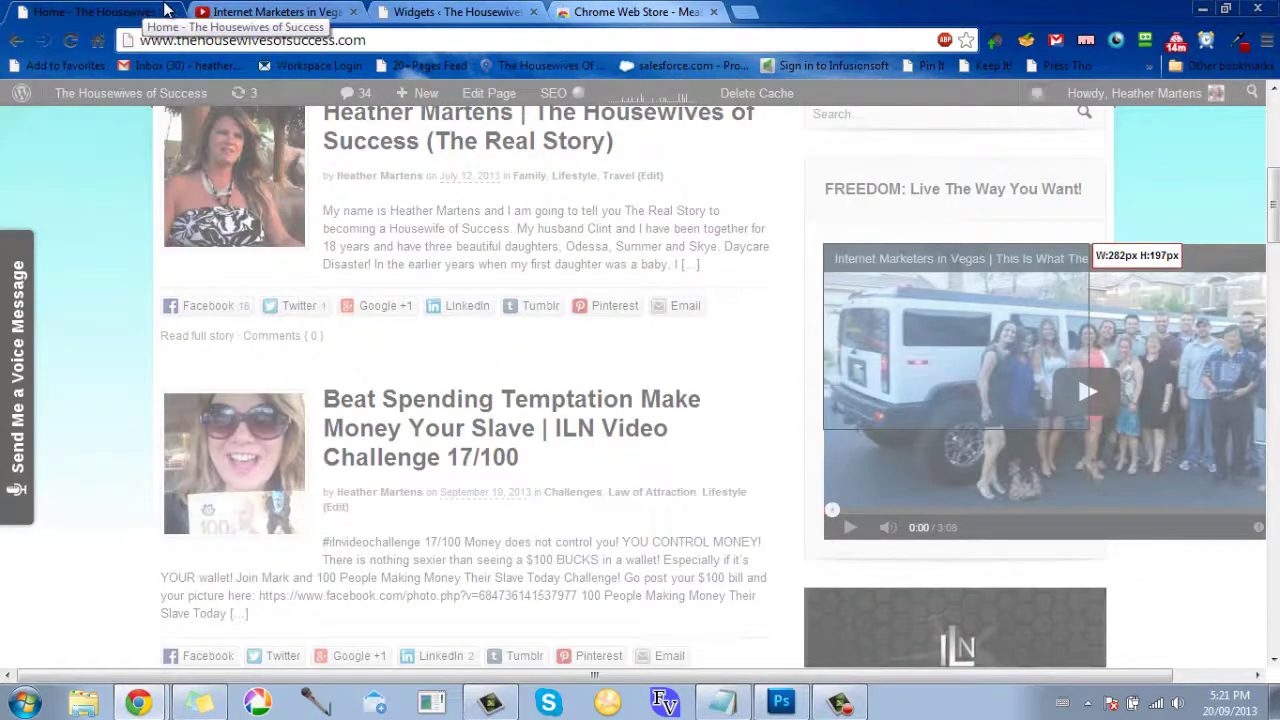
left_click(208, 10)
left_click_drag(296, 375, 321, 374)
type("20")
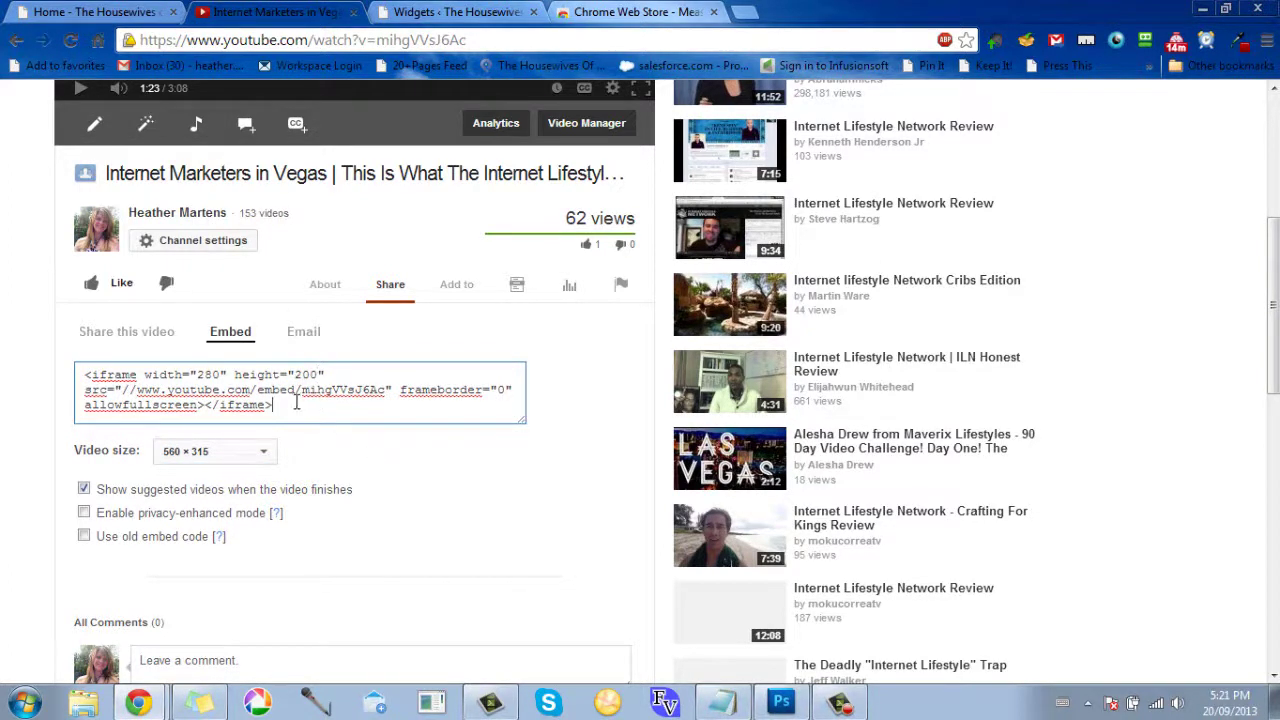
key("ctrl+a")
key("ctrl+c")
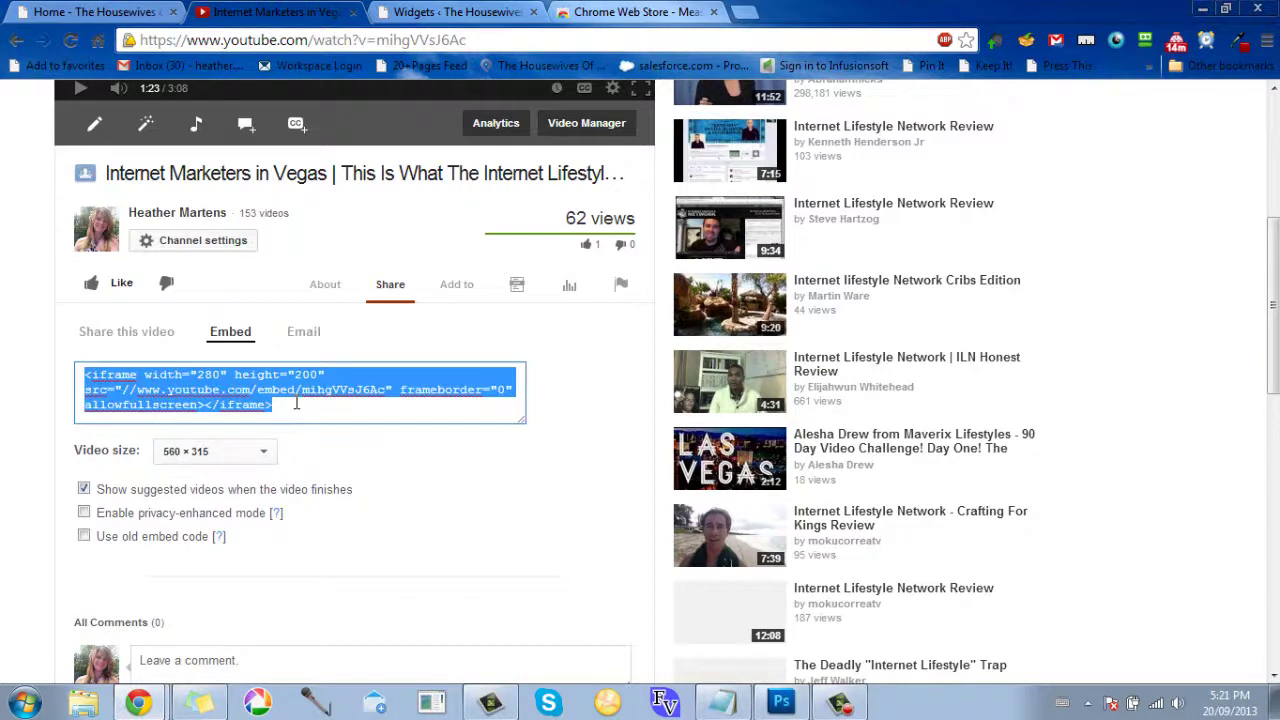
left_click(450, 11)
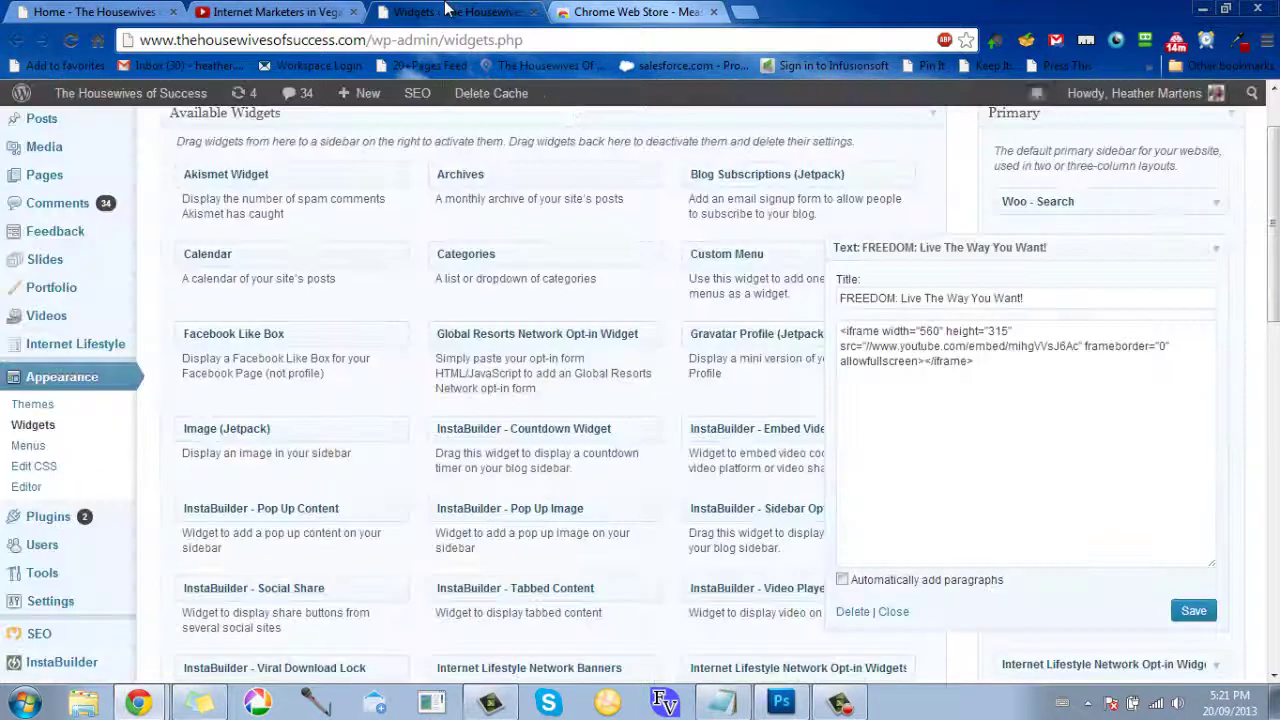
Step: Paste the 280×200 iframe code over the FREEDOM widget's old code and save the widget
left_click(919, 331)
key("ctrl+a")
key("ctrl+v")
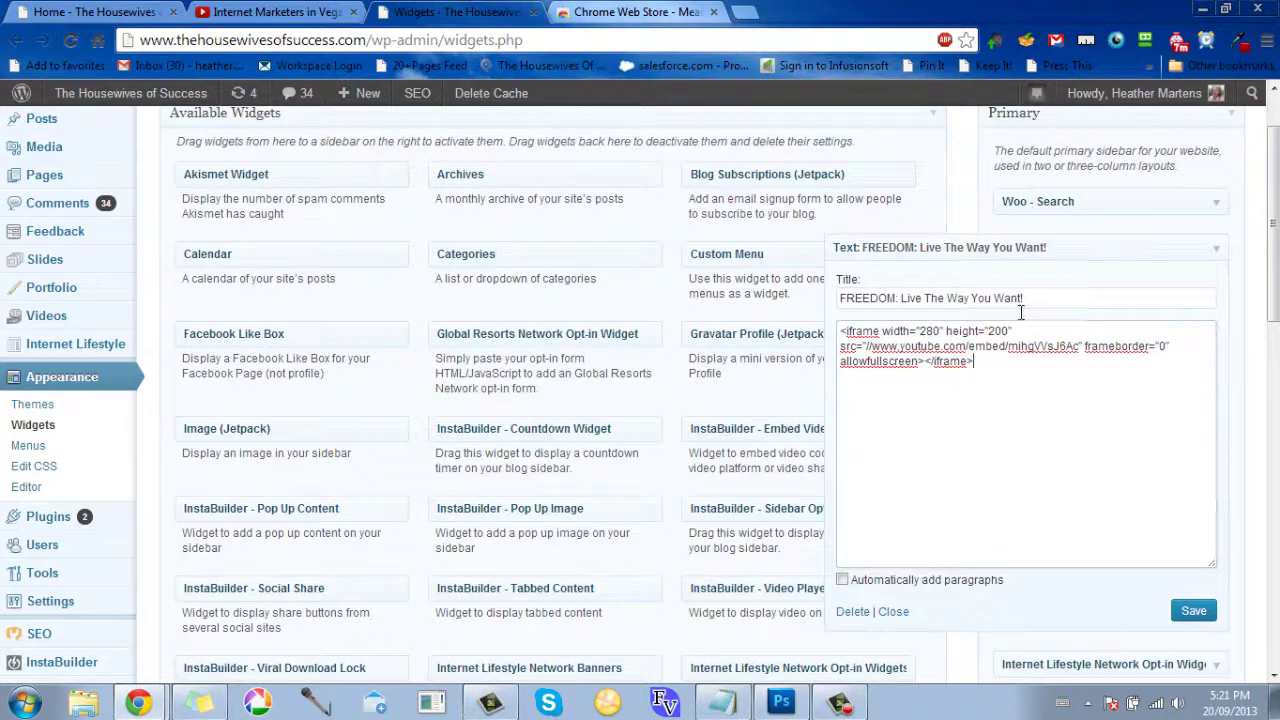
left_click(1194, 611)
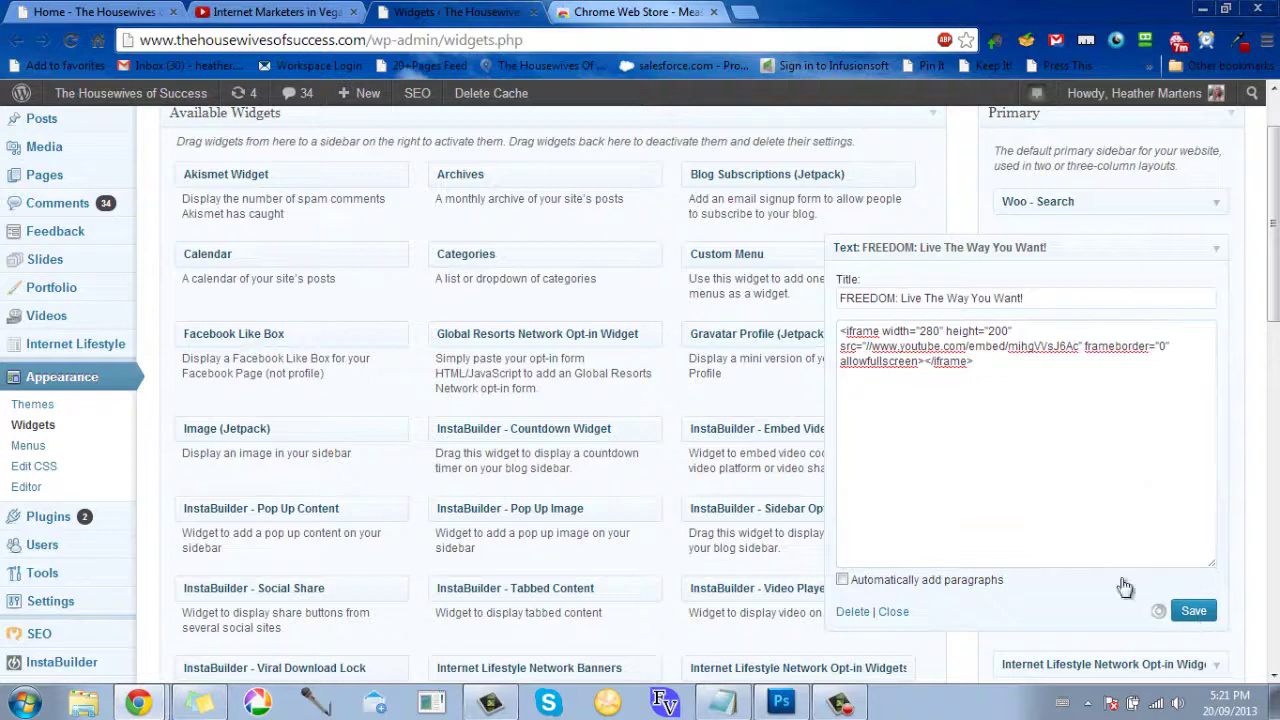
left_click(115, 10)
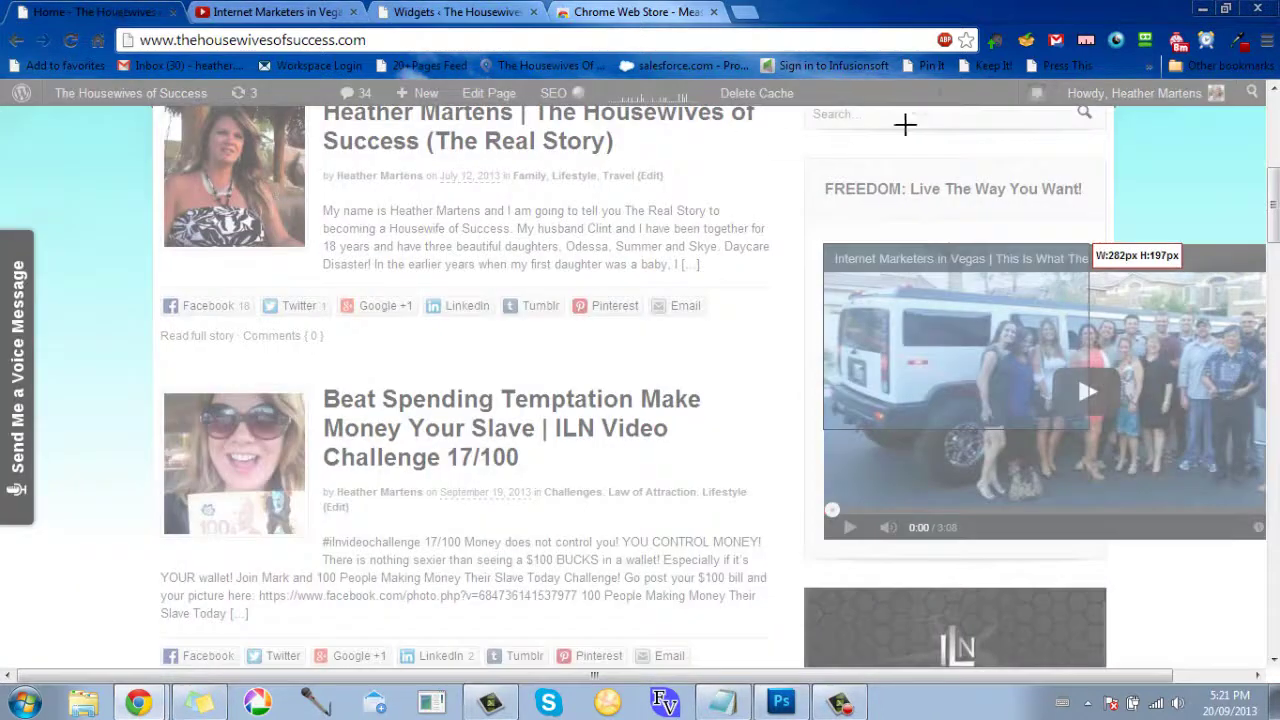
Step: Turn off MeasureIt, reload the home page, and check the FREEDOM video now fits the sidebar
left_click(1089, 38)
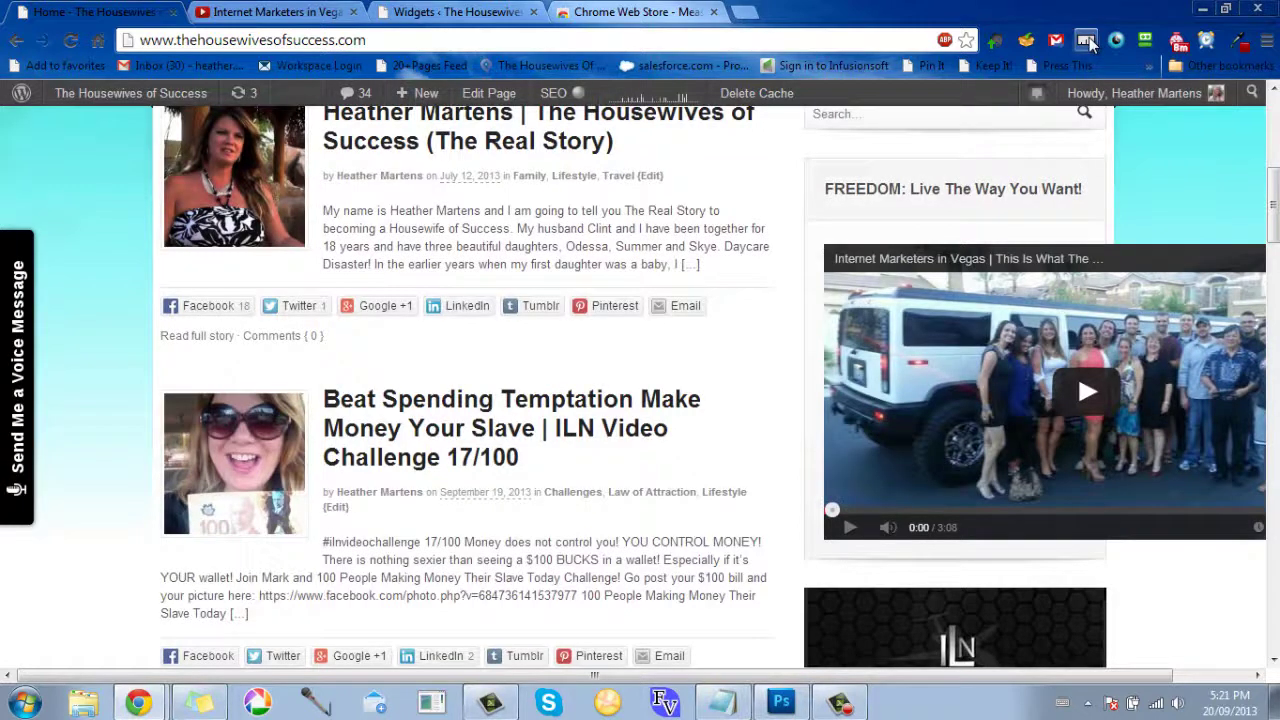
key("F5")
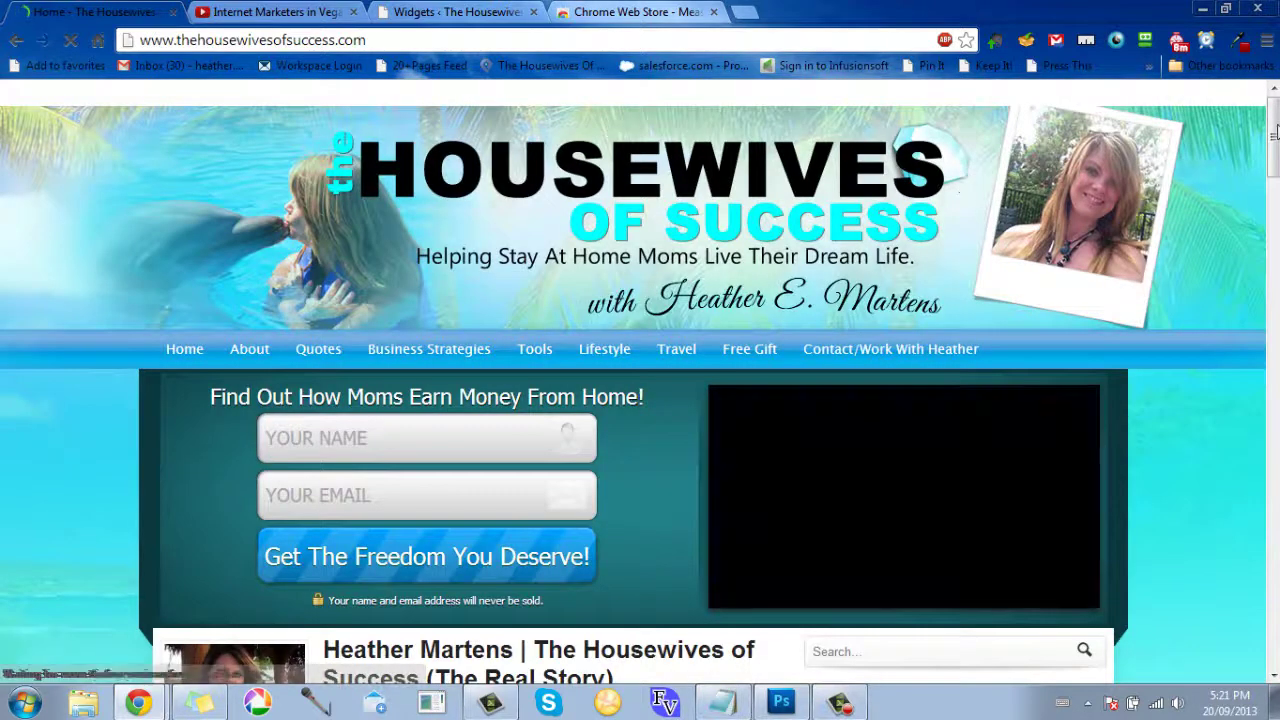
left_click_drag(1275, 133, 1275, 193)
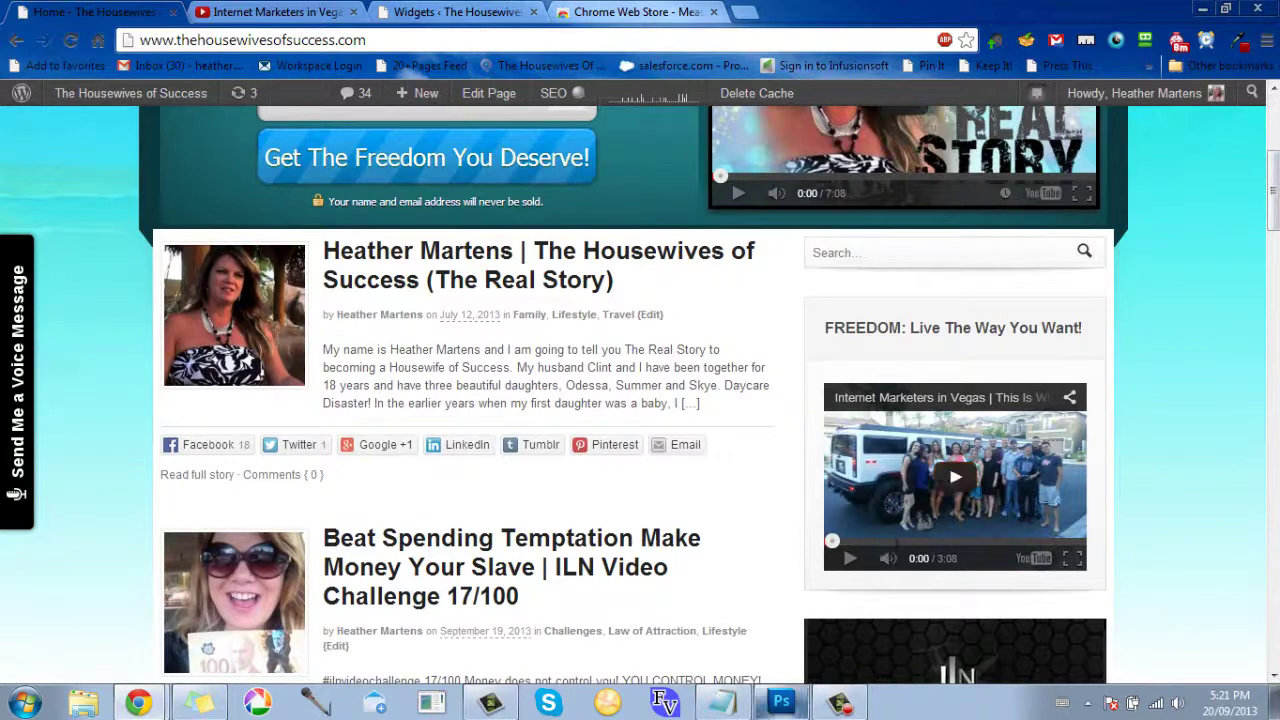
left_click_drag(1276, 178, 1276, 215)
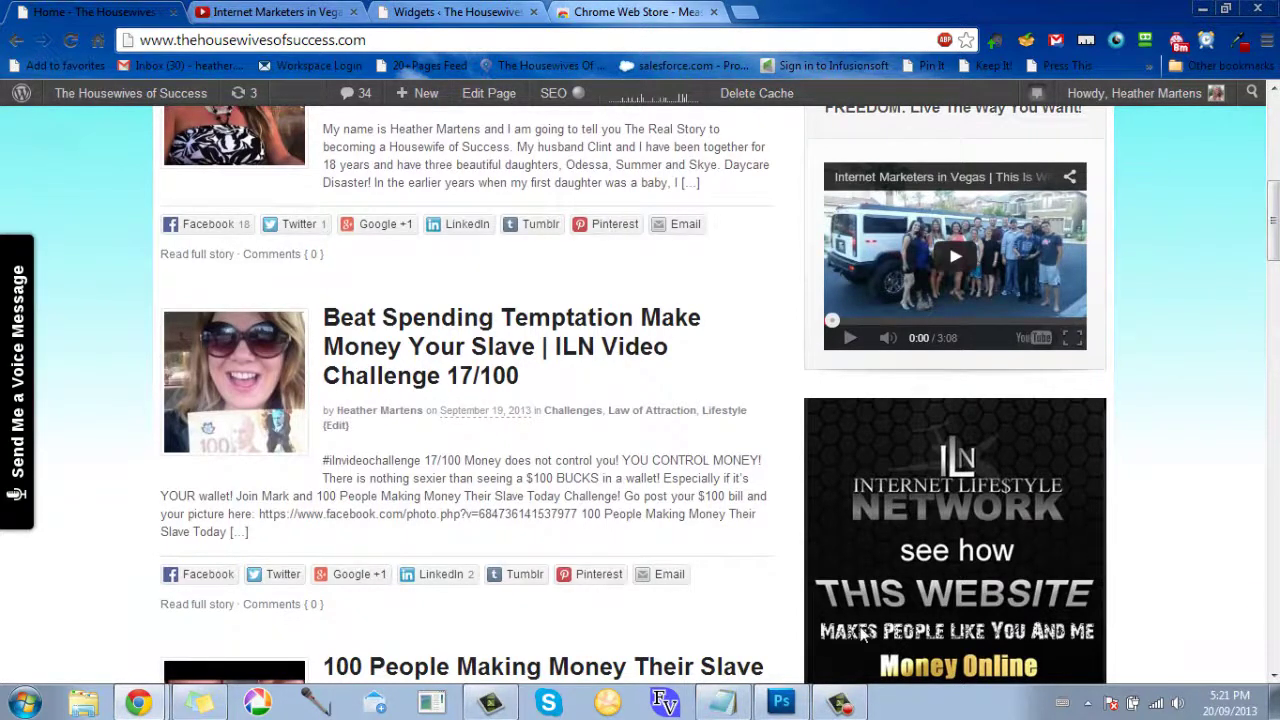
left_click(781, 702)
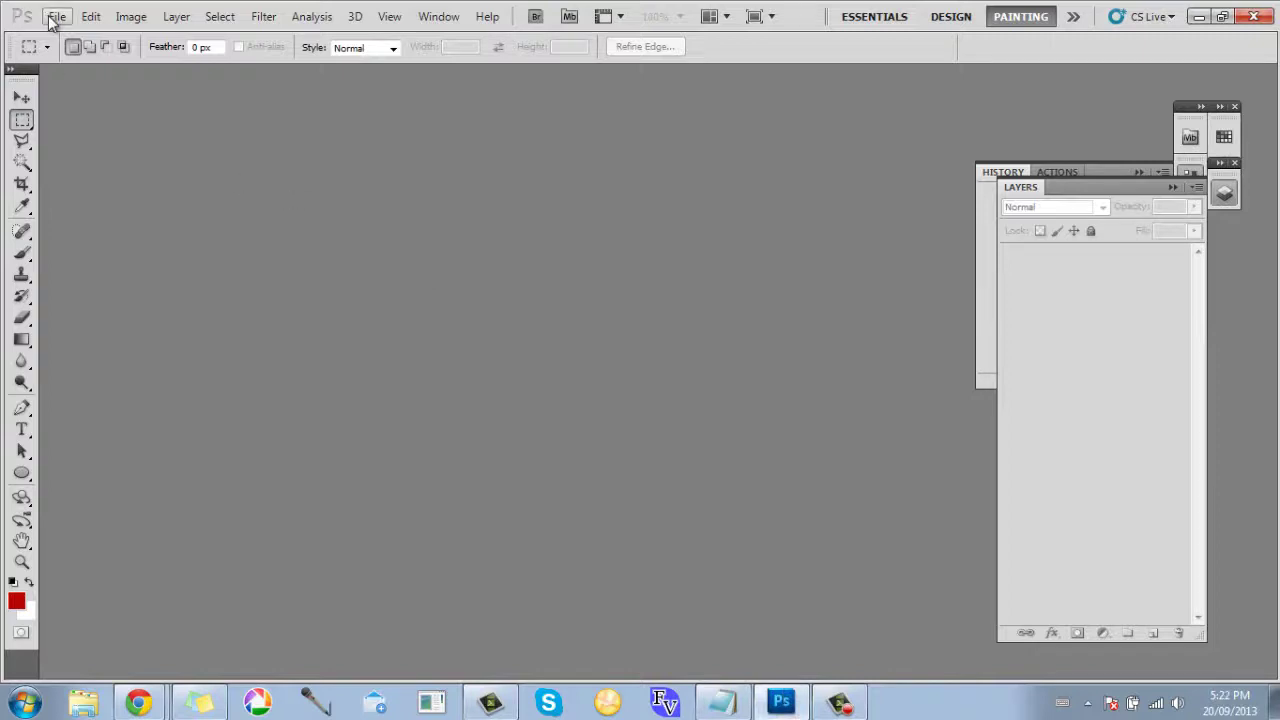
Step: Create a new Photoshop document 280 pixels wide by 200 pixels high
key("ctrl+n")
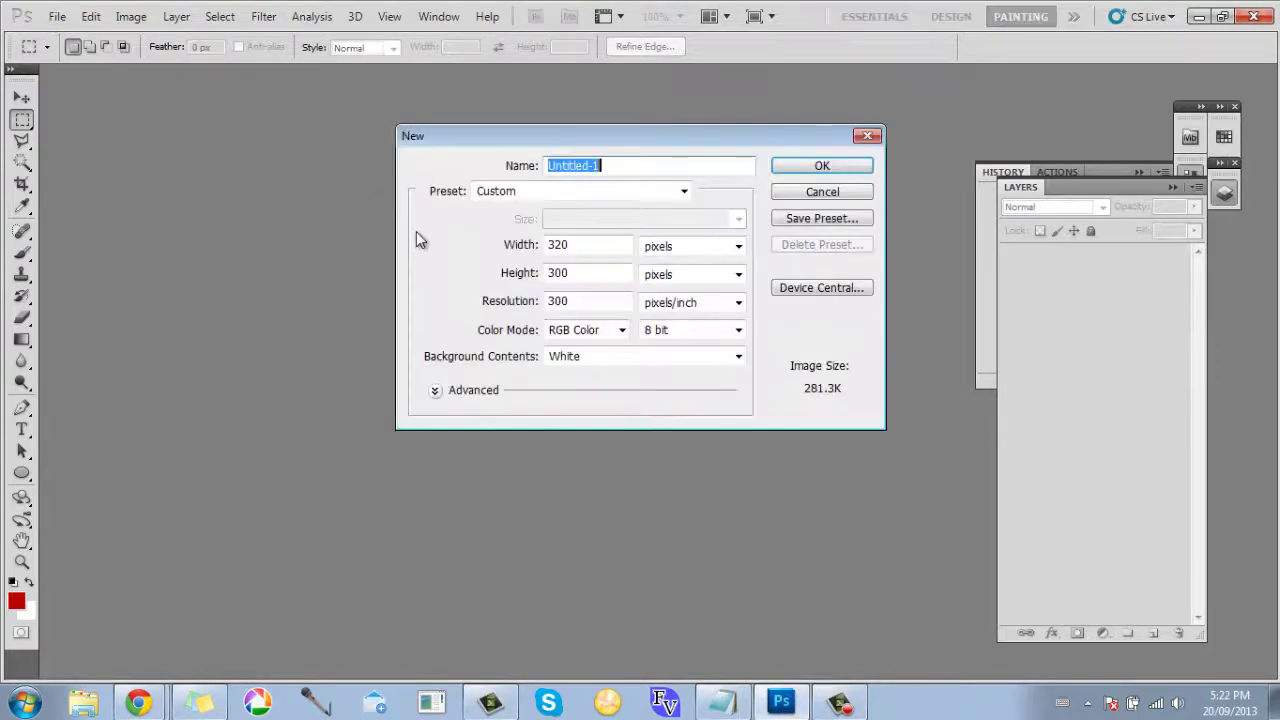
double_click(614, 245)
type("280")
key("Tab")
key("Tab")
type("200")
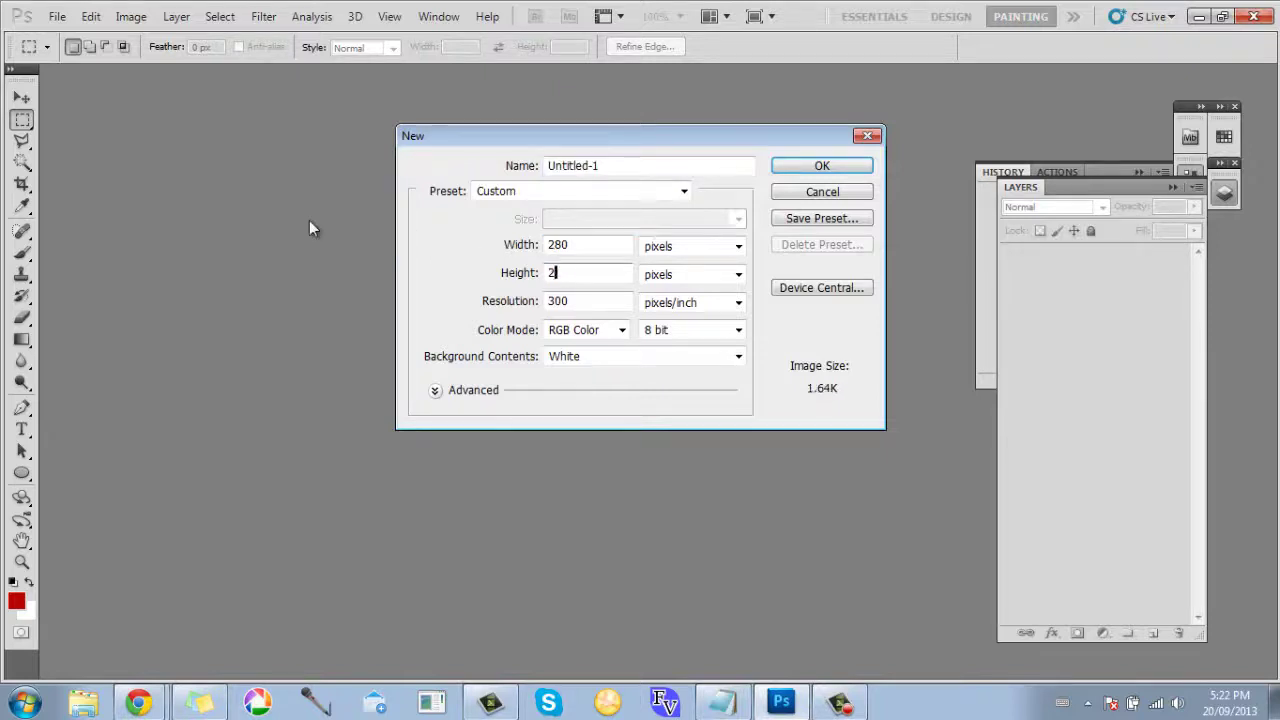
left_click(821, 166)
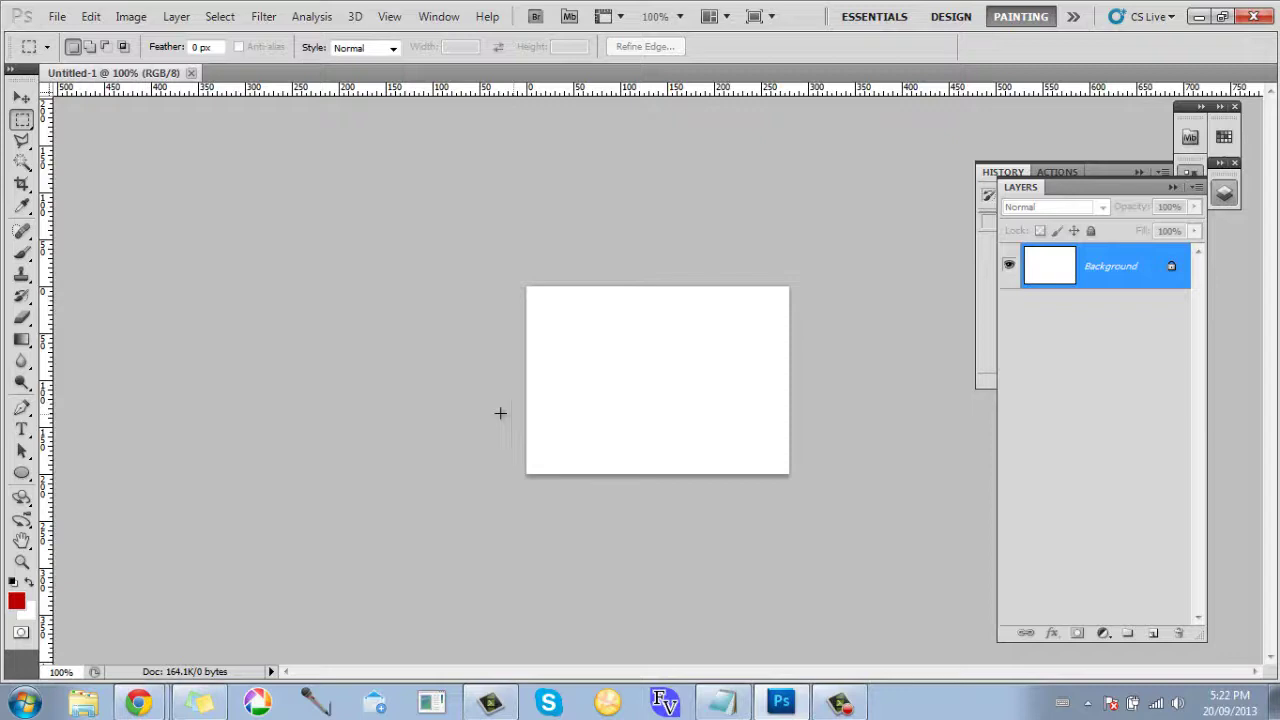
mouse_move(142, 703)
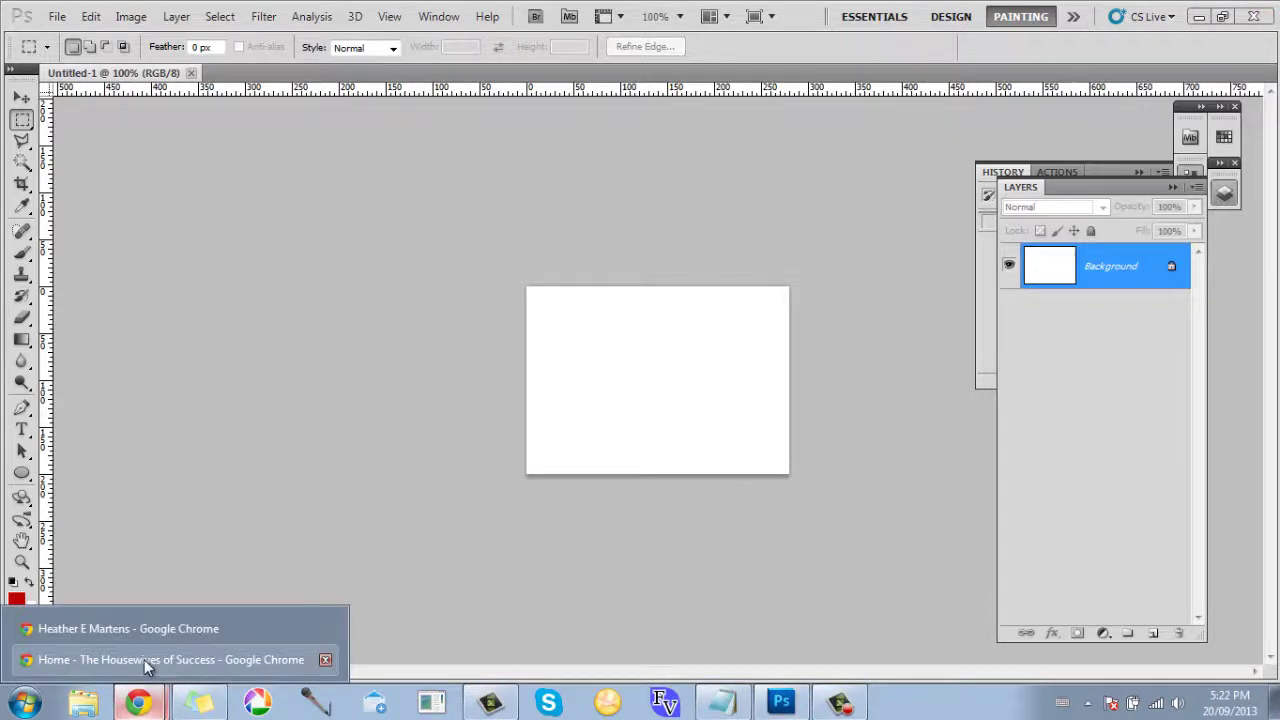
Step: Open Facebook in a new Chrome tab and go to the account's own profile timeline
left_click(144, 659)
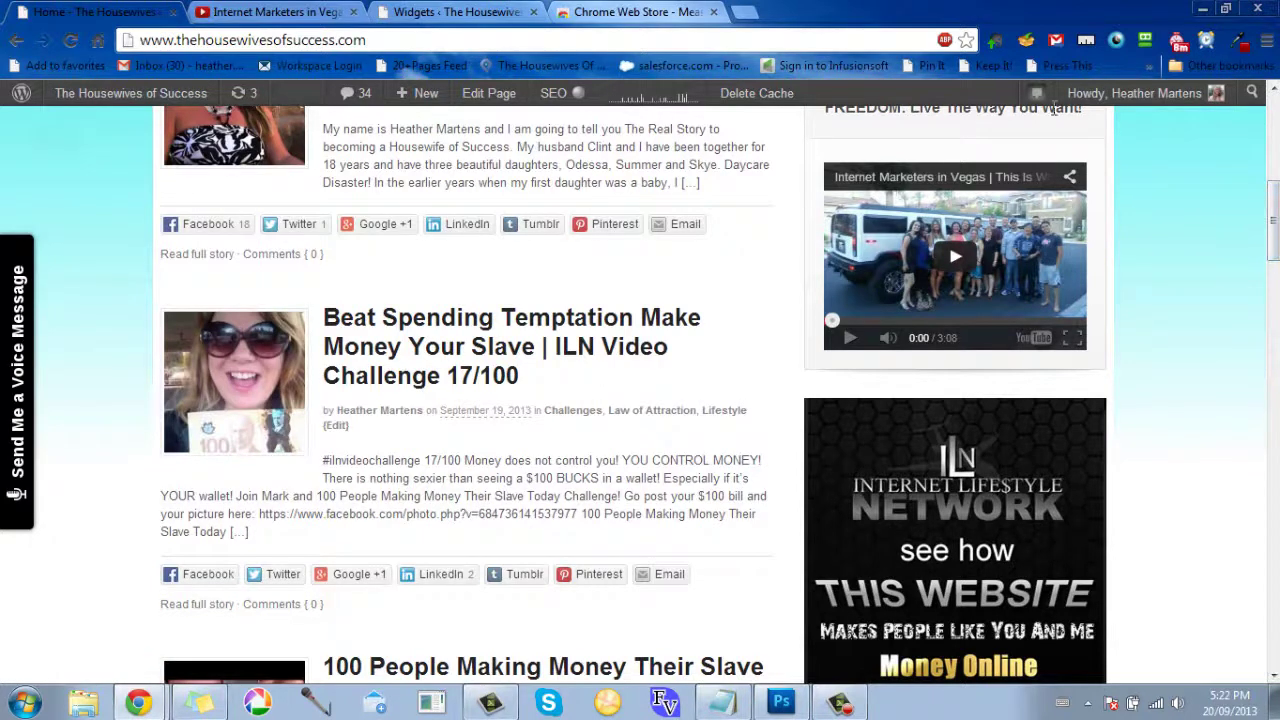
left_click_drag(1274, 228, 1275, 187)
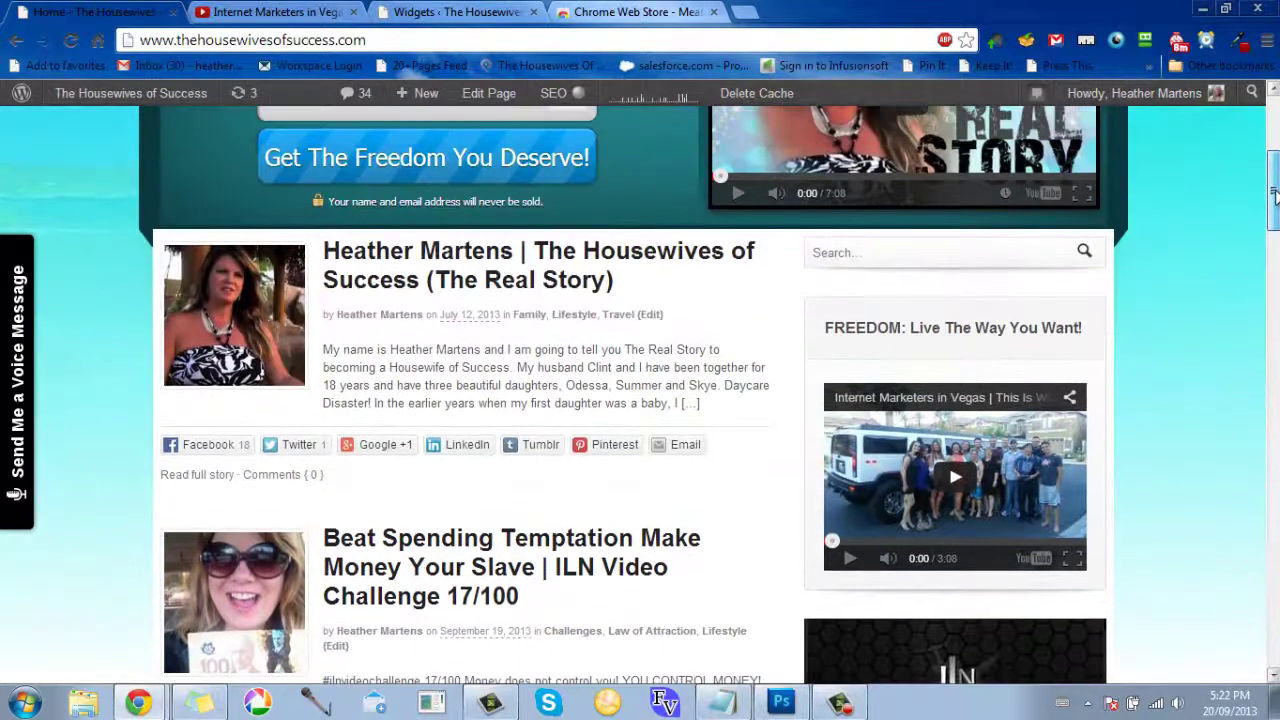
left_click(745, 12)
left_click(300, 405)
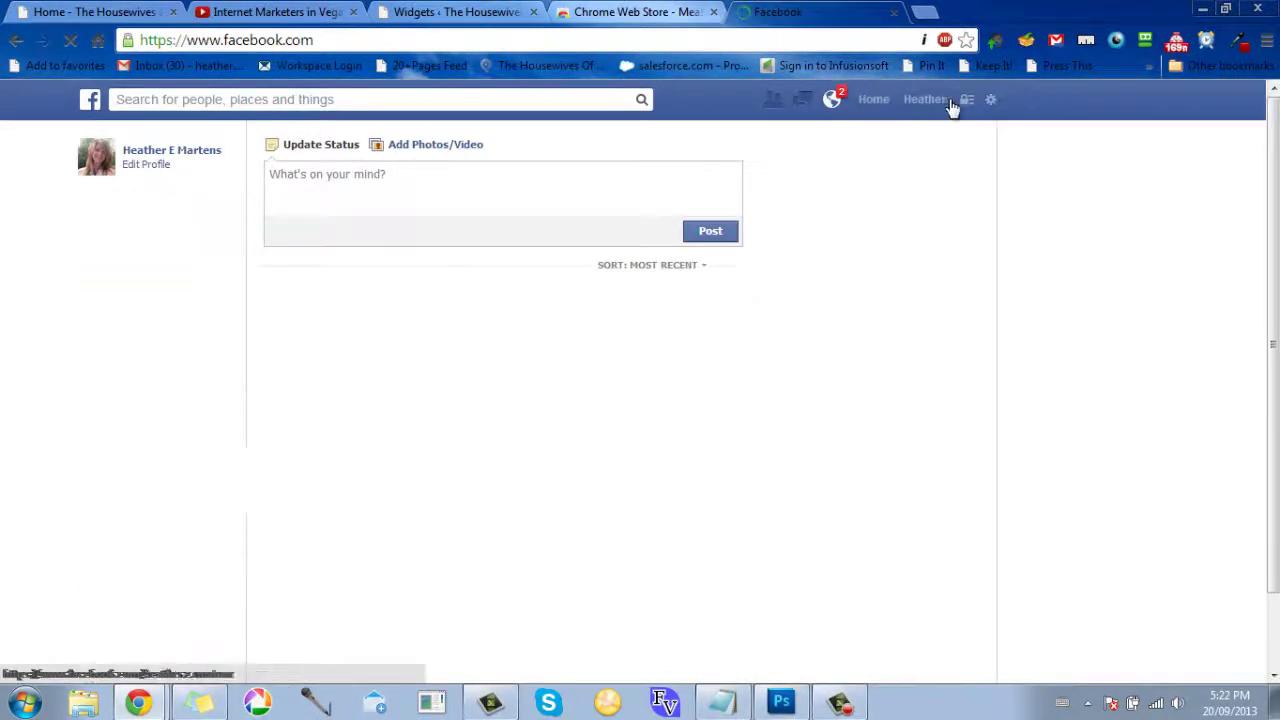
left_click(940, 106)
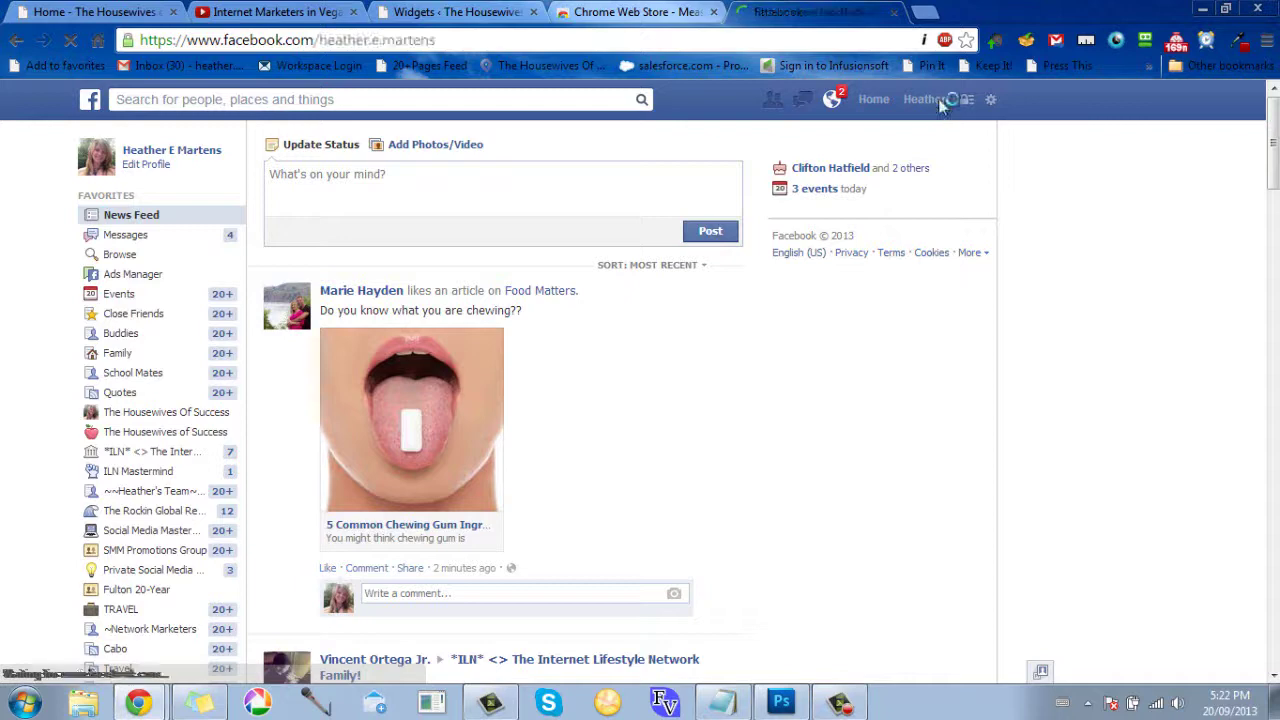
scroll(1274, 112, "down", 10)
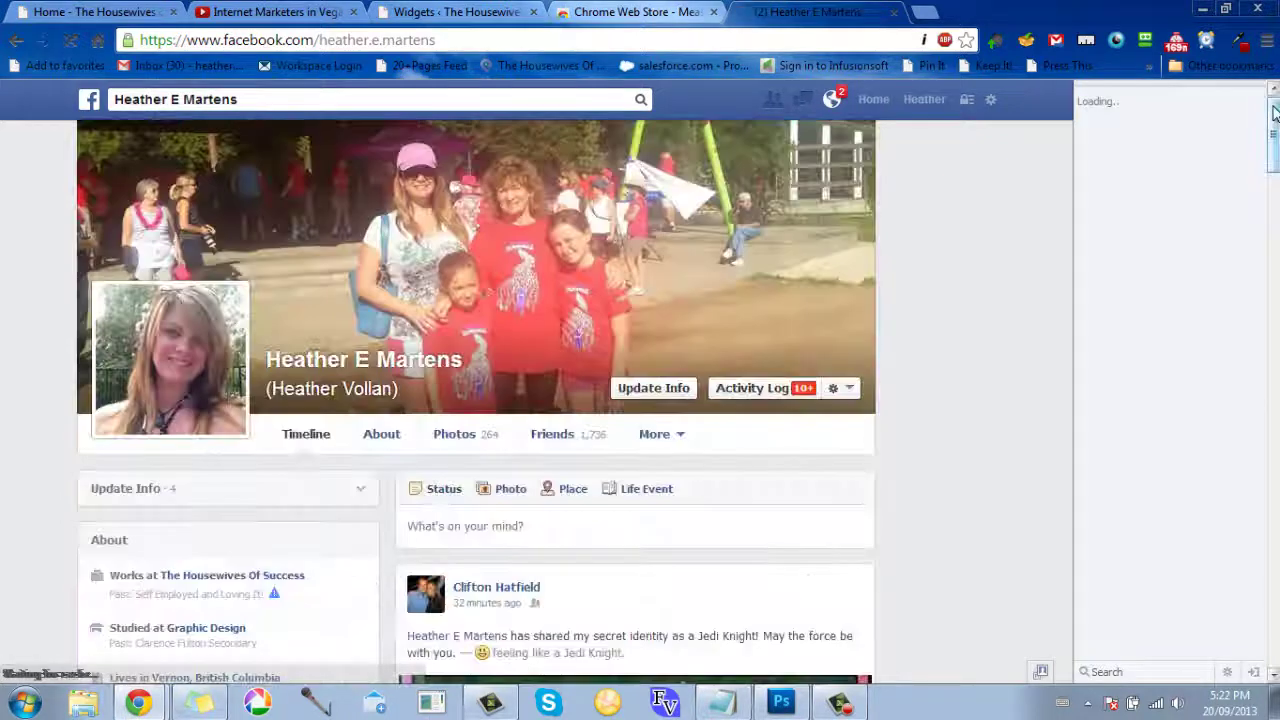
key("Print")
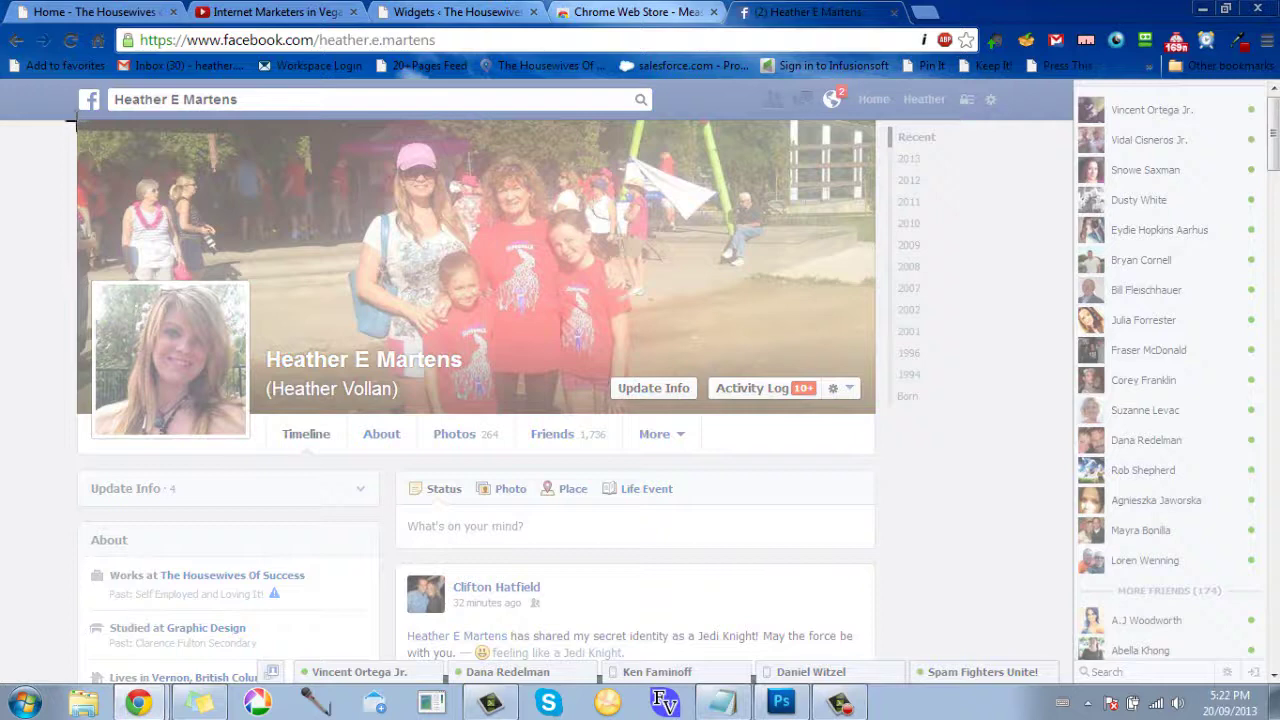
Step: Measure the Facebook cover photo (about 845×309) and profile picture (about 159×158), then return to the blog home page
left_click_drag(78, 120, 873, 413)
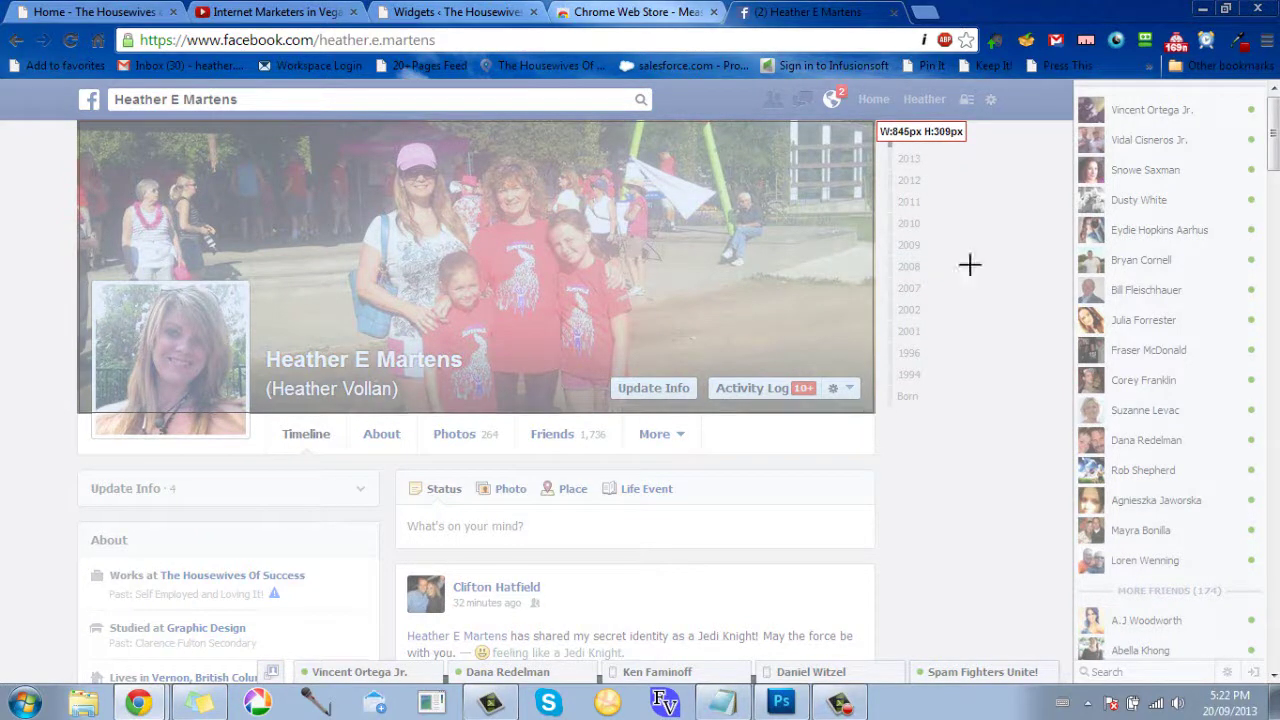
left_click_drag(88, 284, 245, 434)
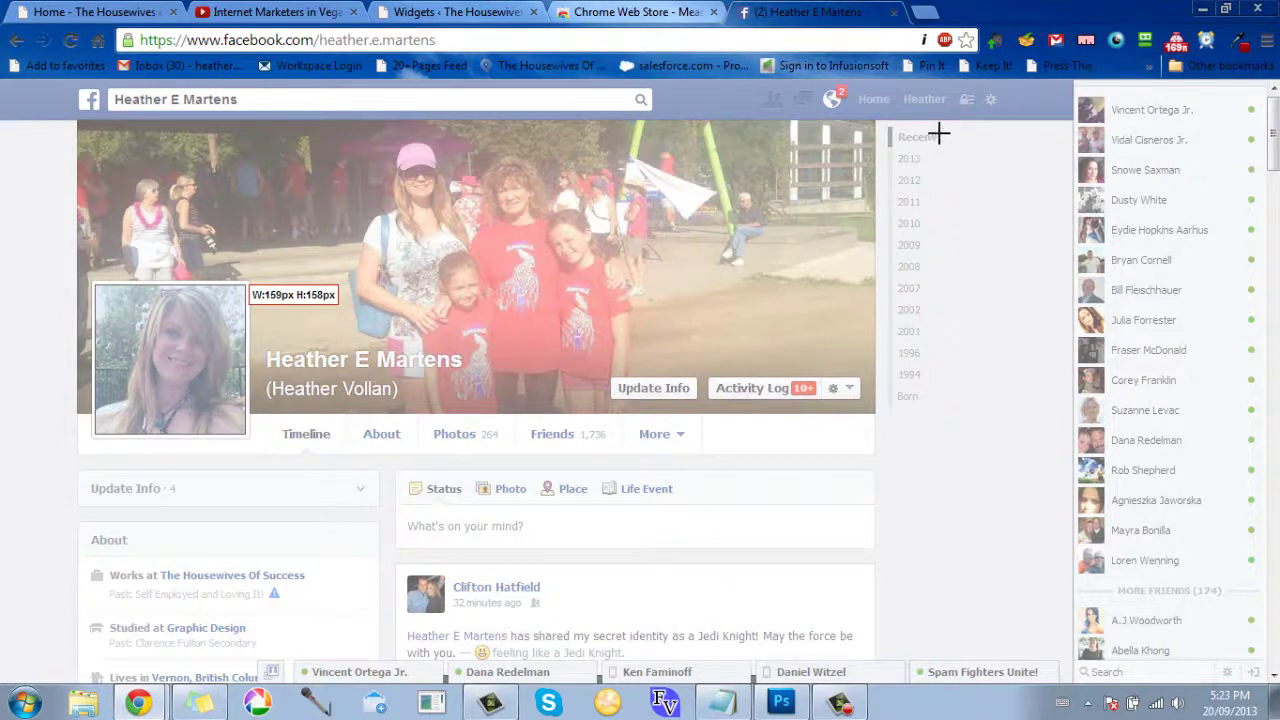
key("Escape")
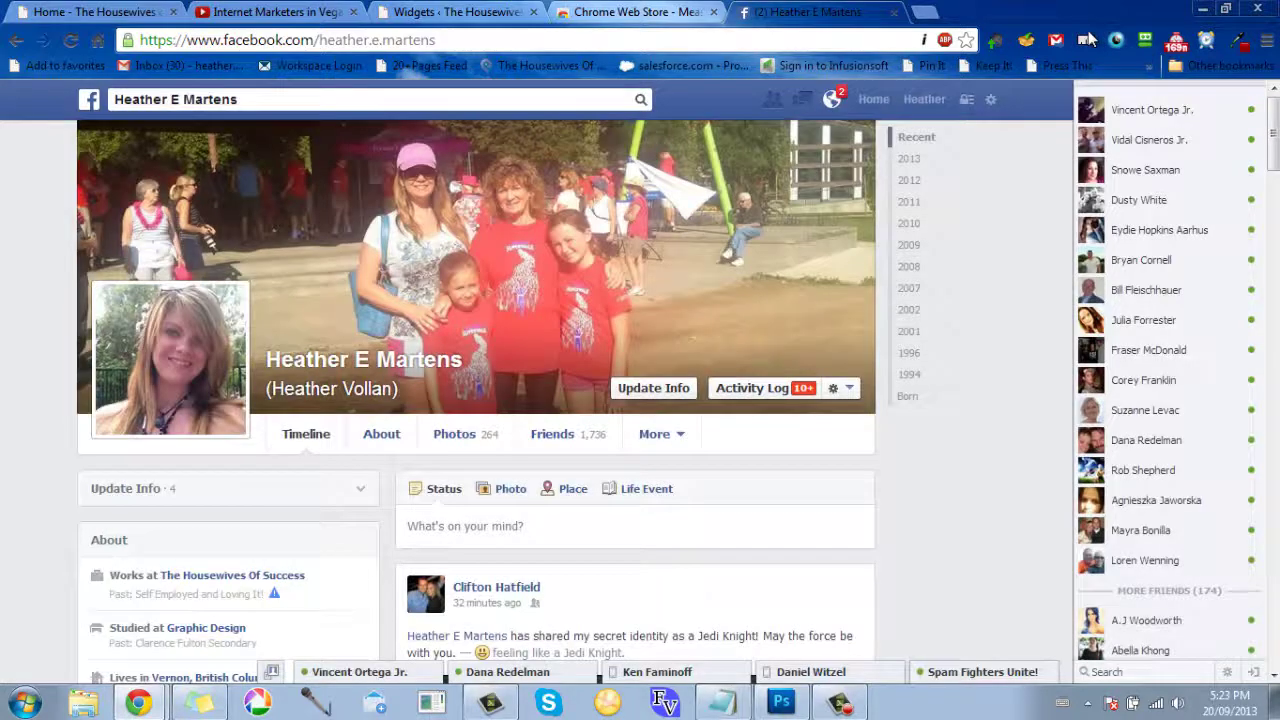
key("ctrl+1")
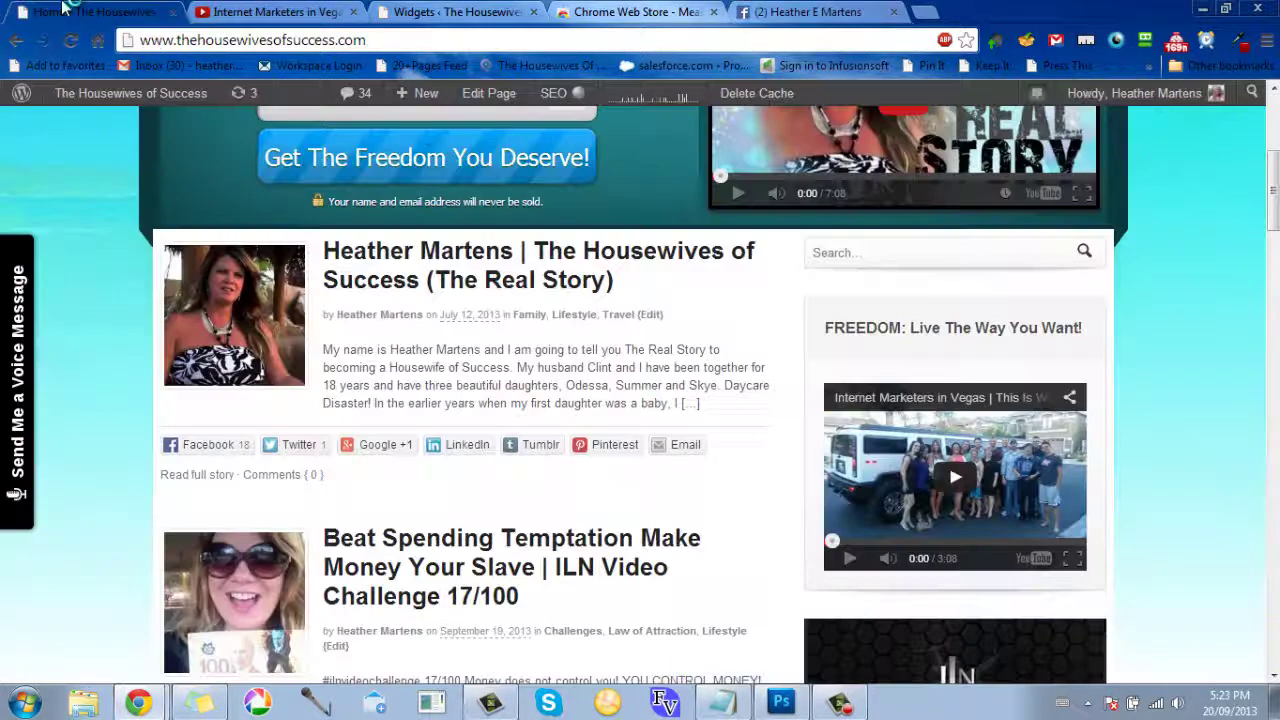
scroll(1270, 200, "up", 4)
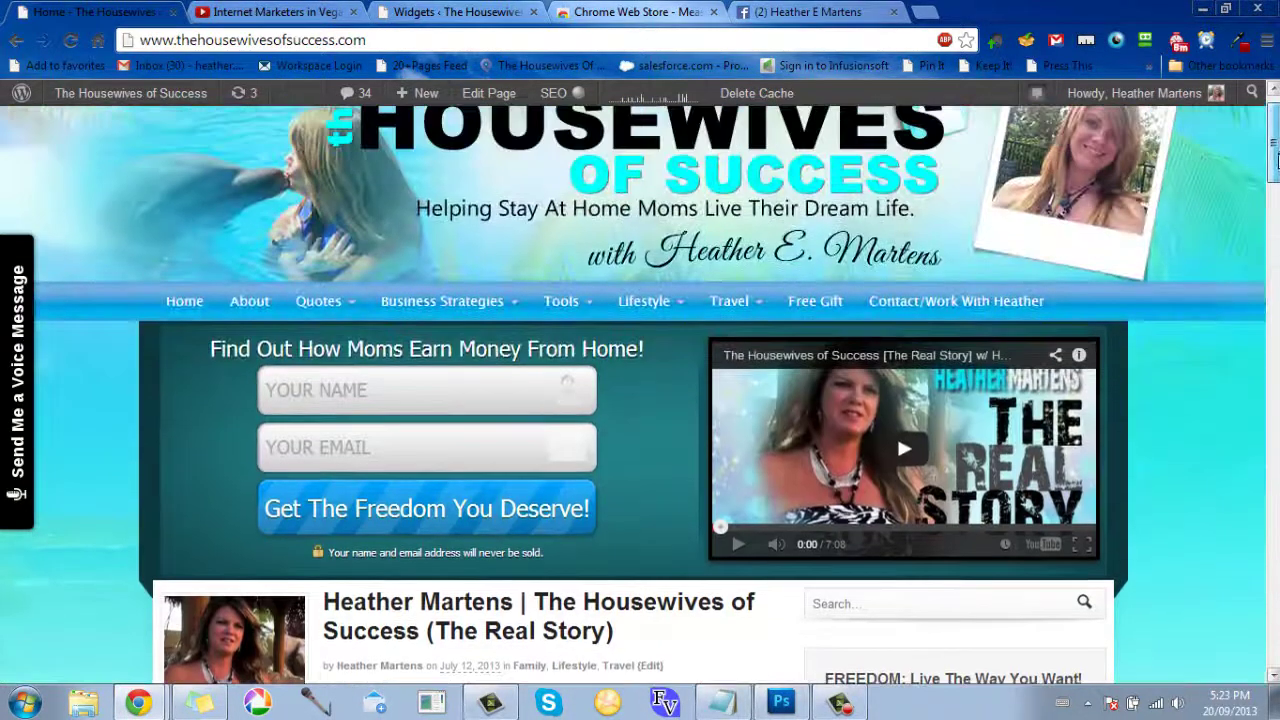